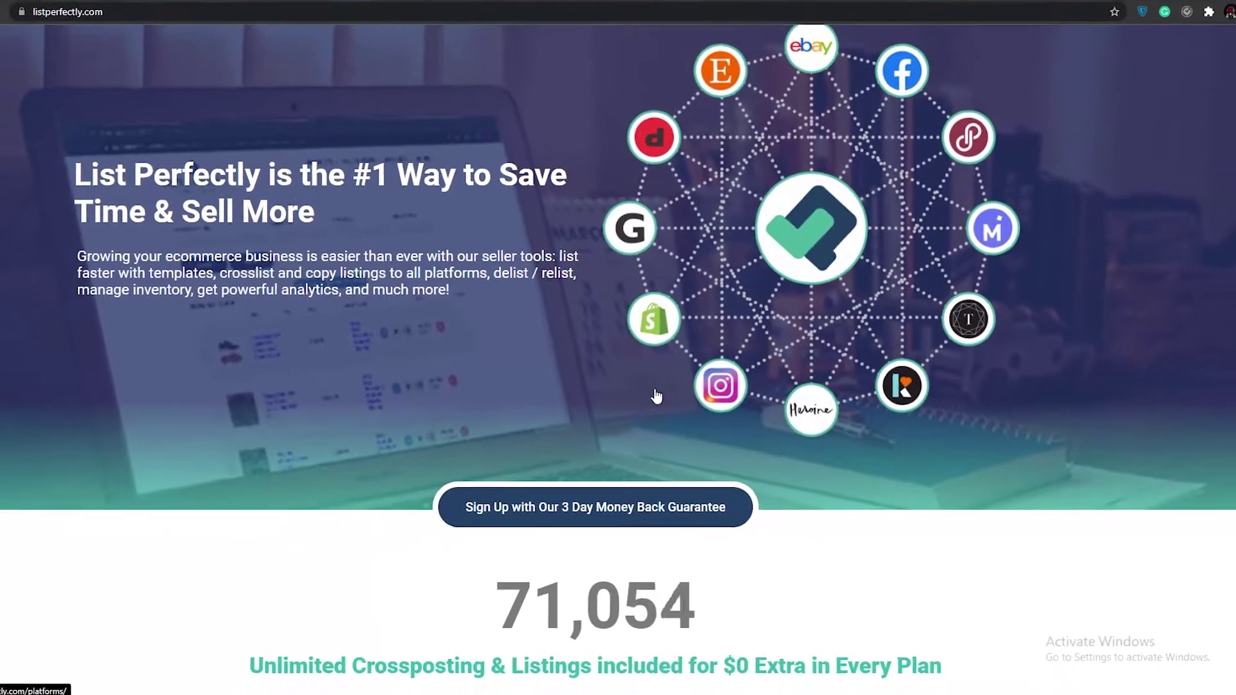
Open the sign-up page for List Perfectly's 3 Day Money Back Guarantee
{"action": "scroll", "coordinate": [670, 387], "scroll_direction": "down", "scroll_amount": 2}
{"action": "scroll", "coordinate": [669, 386], "scroll_direction": "down", "scroll_amount": 2}
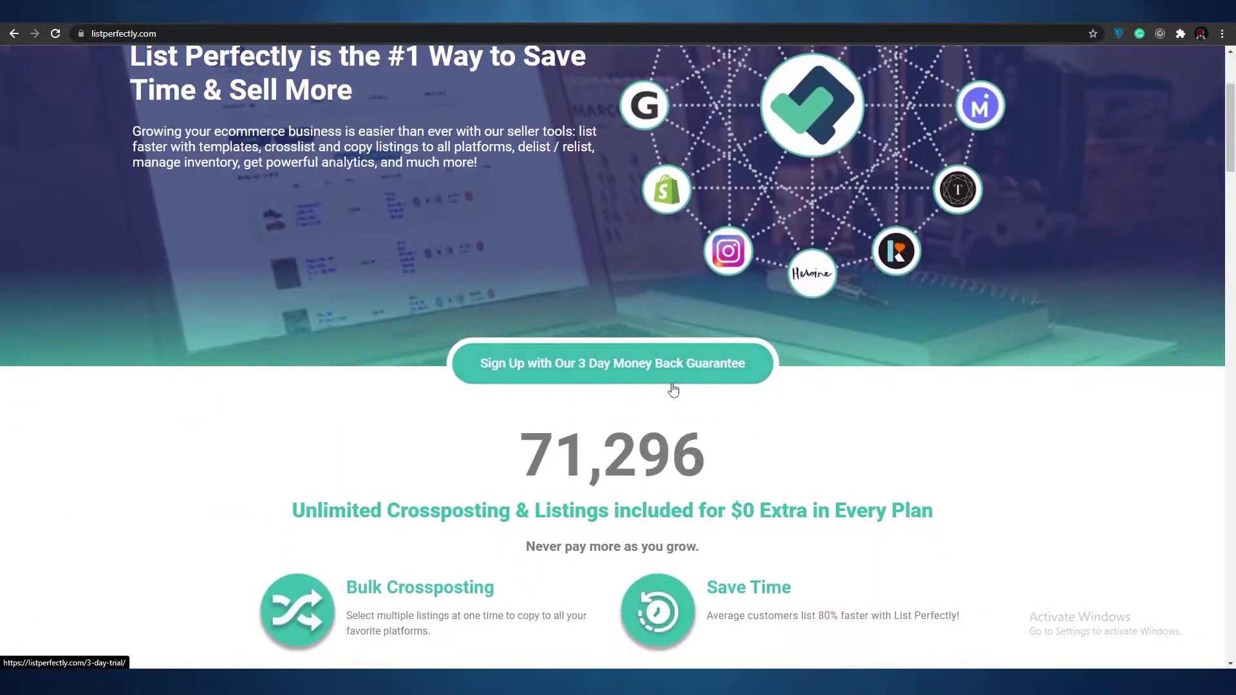
{"action": "scroll", "coordinate": [666, 405], "scroll_direction": "up", "scroll_amount": 4}
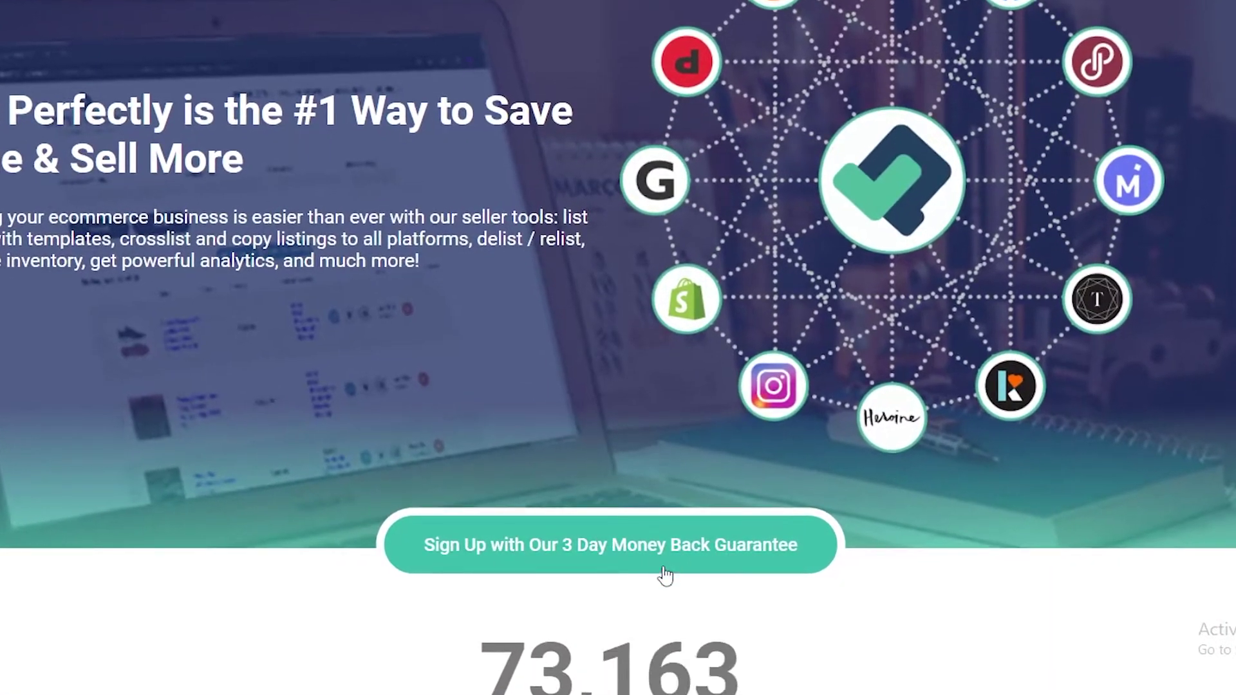
{"action": "left_click", "coordinate": [590, 549]}
Examine the money-back guarantee terms and compare the features included in the Simple, Business and Pro plans
{"action": "scroll", "coordinate": [600, 541], "scroll_direction": "down", "scroll_amount": 6}
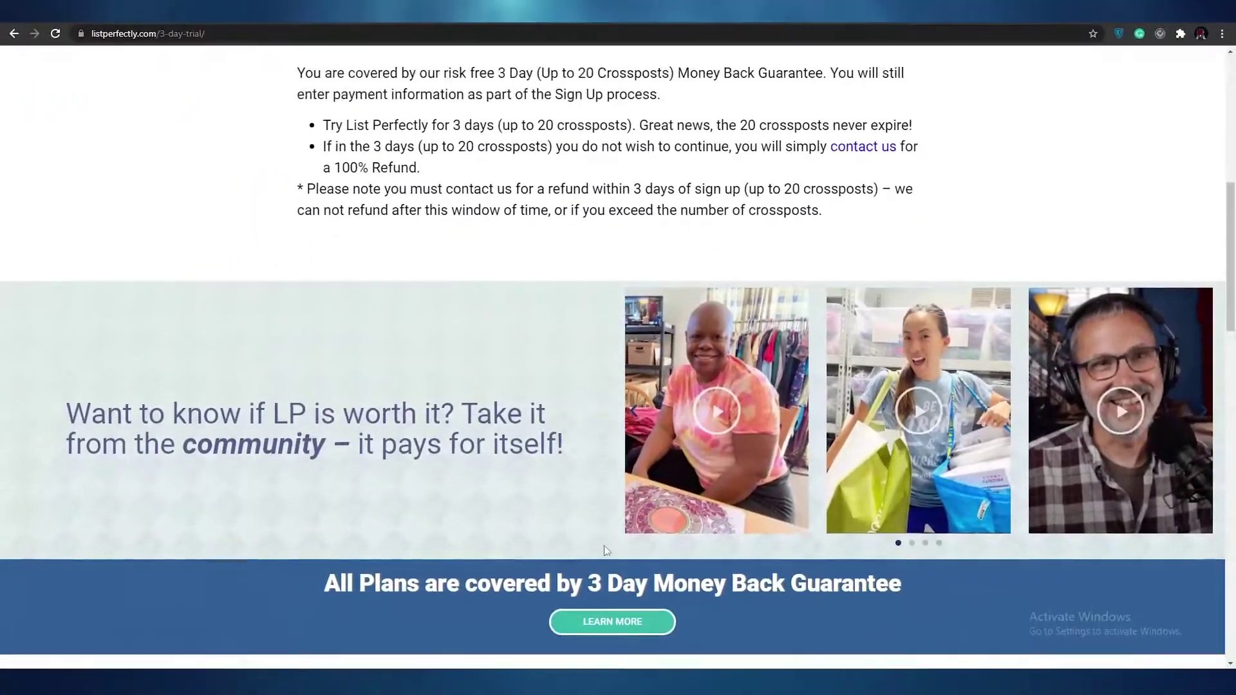
{"action": "scroll", "coordinate": [604, 546], "scroll_direction": "down", "scroll_amount": 1}
{"action": "scroll", "coordinate": [604, 546], "scroll_direction": "up", "scroll_amount": 5}
{"action": "scroll", "coordinate": [608, 547], "scroll_direction": "down", "scroll_amount": 15}
{"action": "scroll", "coordinate": [612, 548], "scroll_direction": "down", "scroll_amount": 5}
{"action": "scroll", "coordinate": [579, 350], "scroll_direction": "up", "scroll_amount": 9}
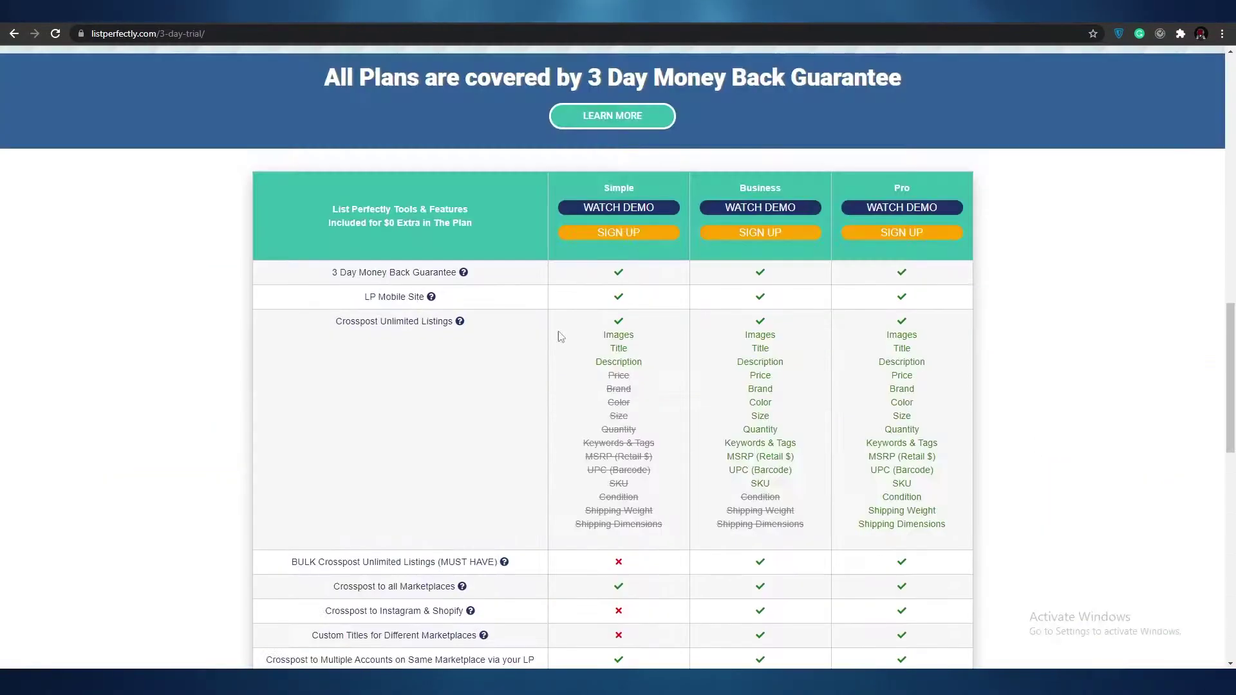
{"action": "scroll", "coordinate": [612, 253], "scroll_direction": "down", "scroll_amount": 1}
{"action": "scroll", "coordinate": [612, 264], "scroll_direction": "up", "scroll_amount": 1}
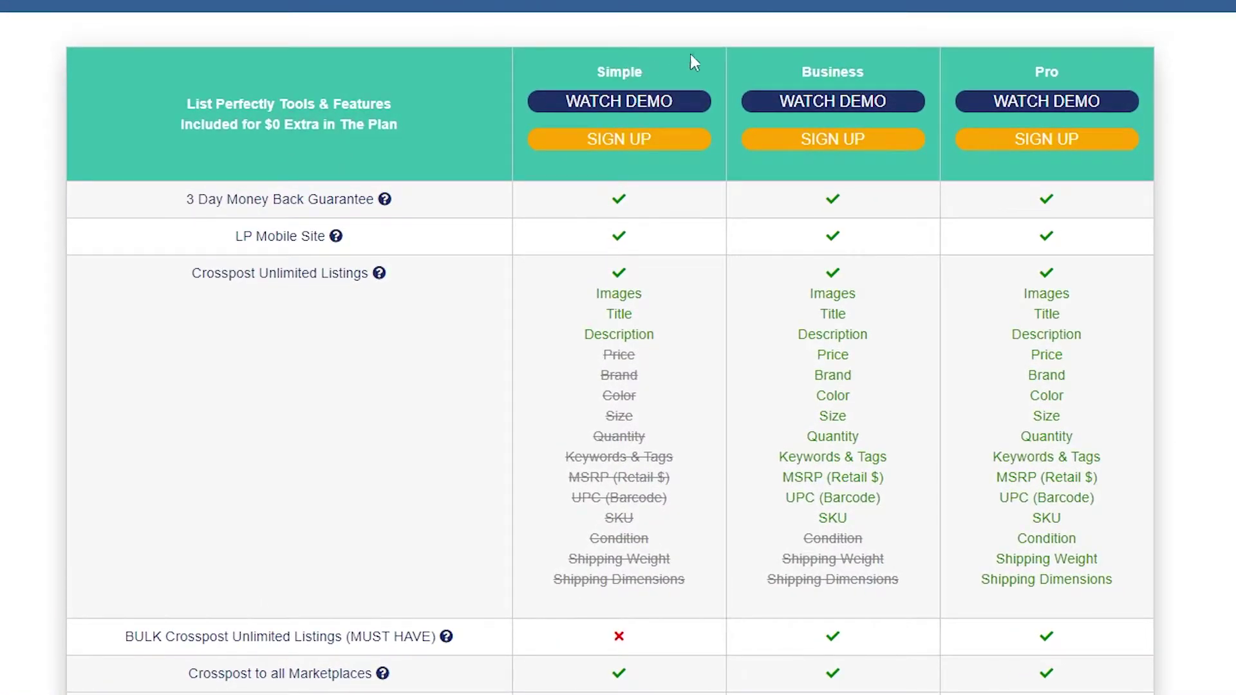
{"action": "scroll", "coordinate": [1107, 47], "scroll_direction": "down", "scroll_amount": 1}
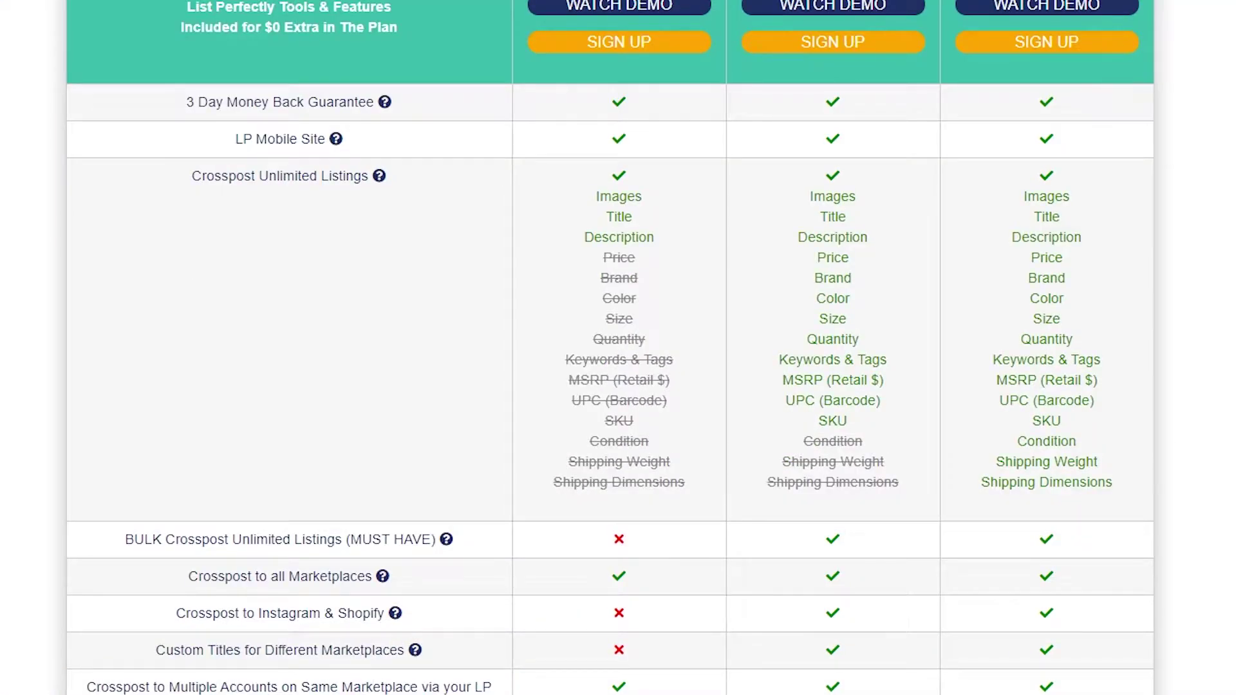
{"action": "scroll", "coordinate": [622, 29], "scroll_direction": "down", "scroll_amount": 9}
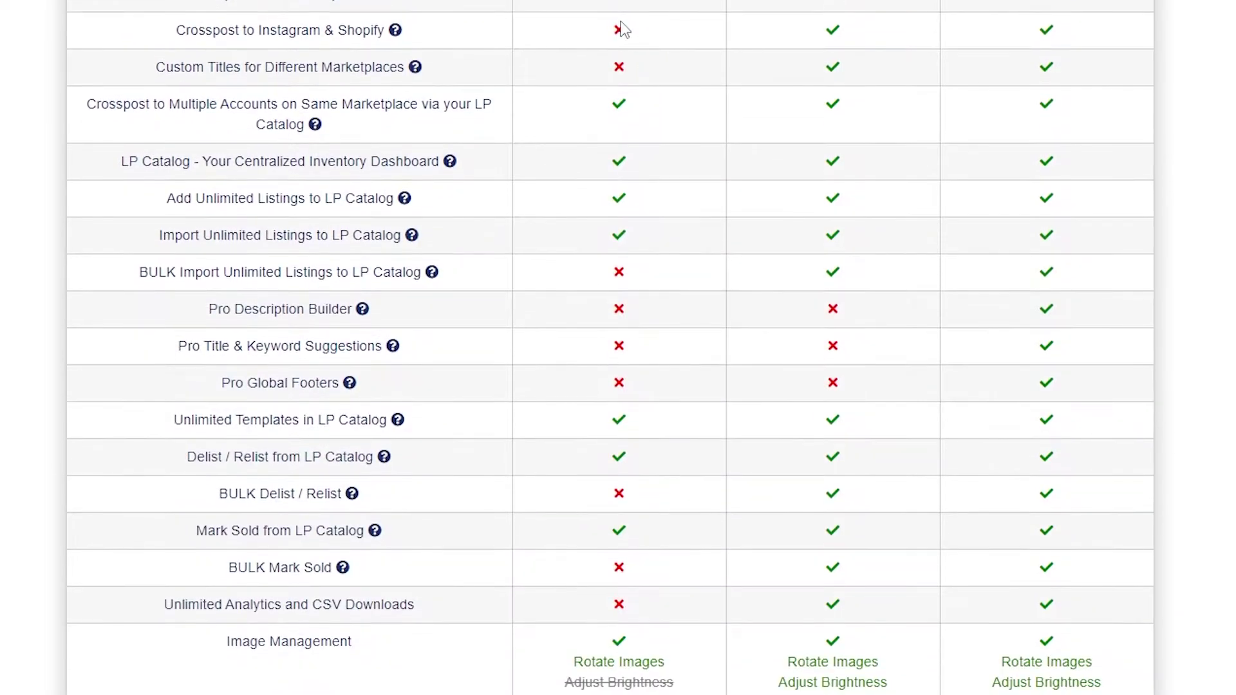
{"action": "scroll", "coordinate": [623, 28], "scroll_direction": "up", "scroll_amount": 7}
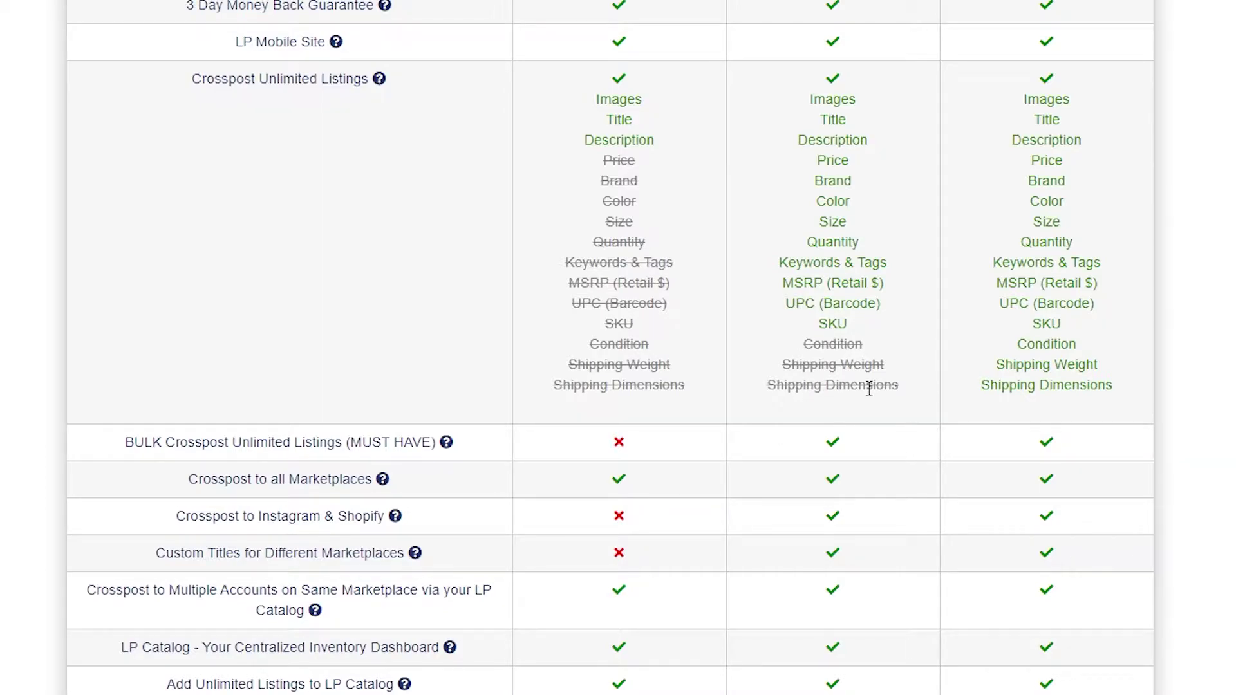
{"action": "scroll", "coordinate": [726, 105], "scroll_direction": "down", "scroll_amount": 12}
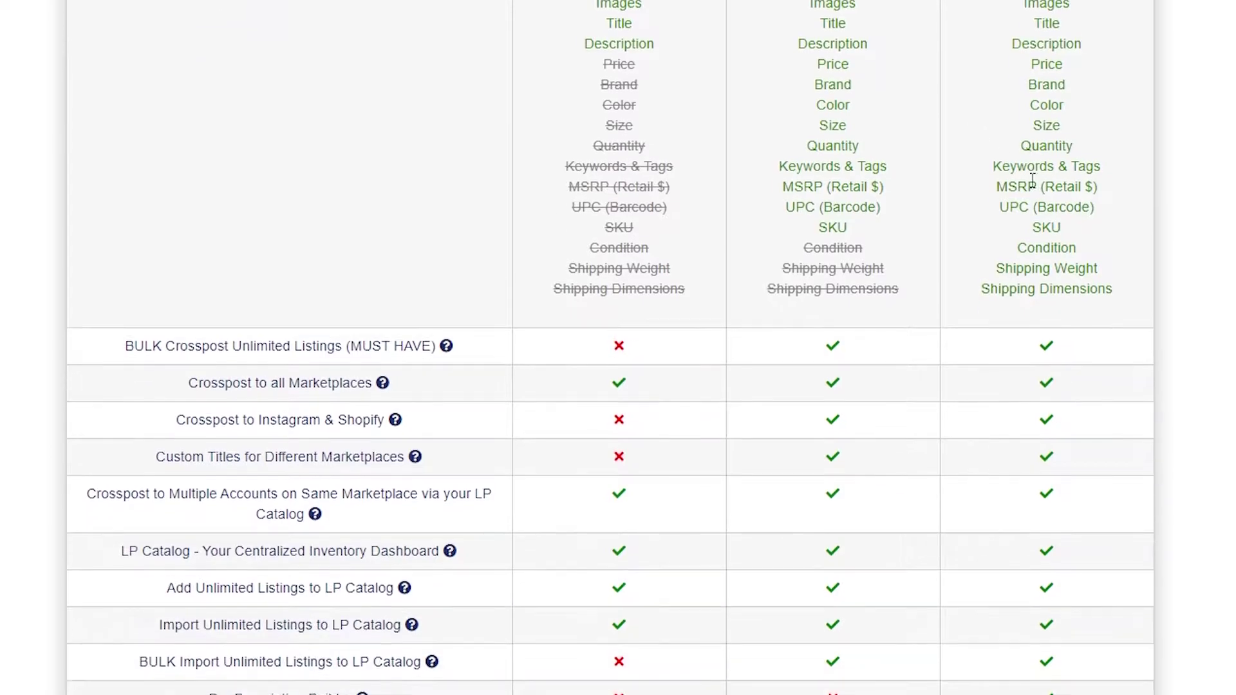
{"action": "scroll", "coordinate": [991, 399], "scroll_direction": "down", "scroll_amount": 3}
{"action": "scroll", "coordinate": [657, 225], "scroll_direction": "up", "scroll_amount": 8}
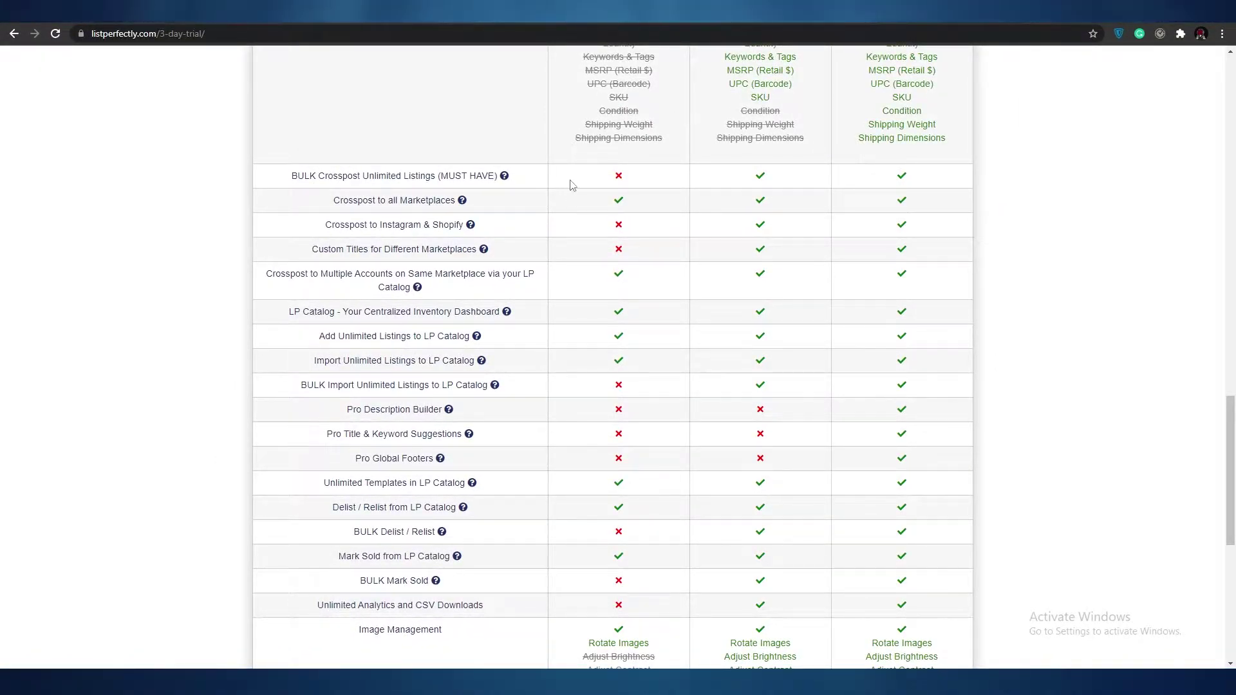
{"action": "scroll", "coordinate": [571, 185], "scroll_direction": "up", "scroll_amount": 2}
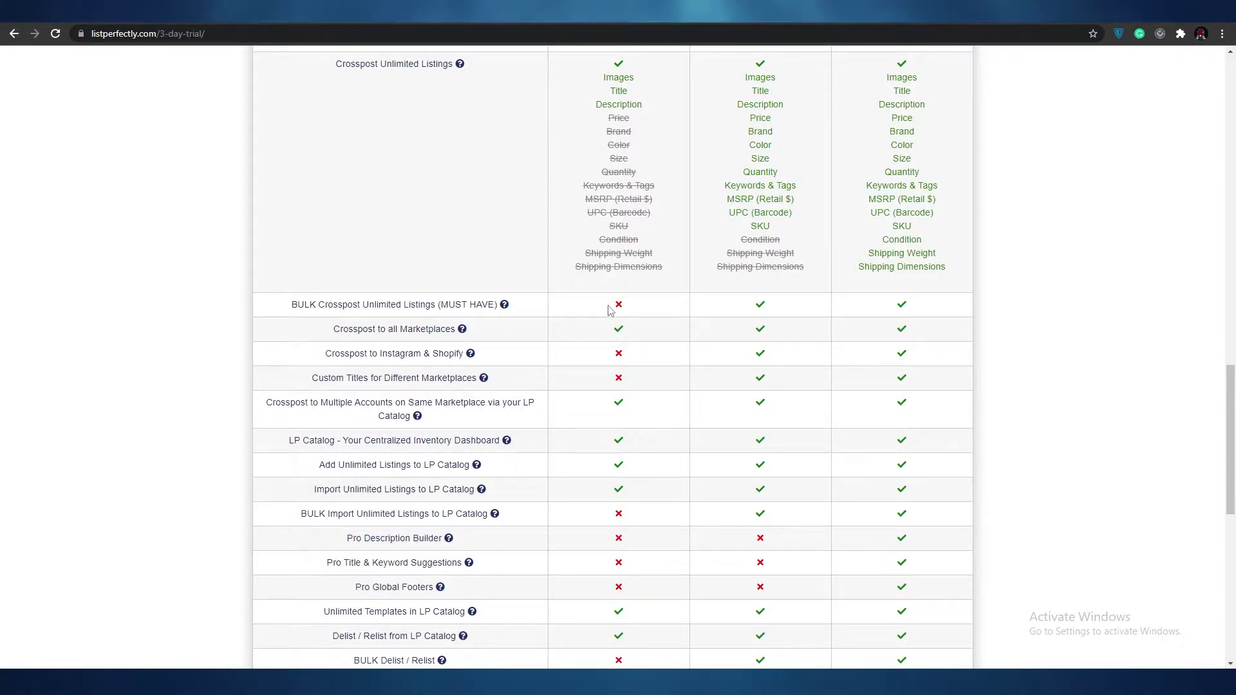
{"action": "scroll", "coordinate": [708, 322], "scroll_direction": "up", "scroll_amount": 4}
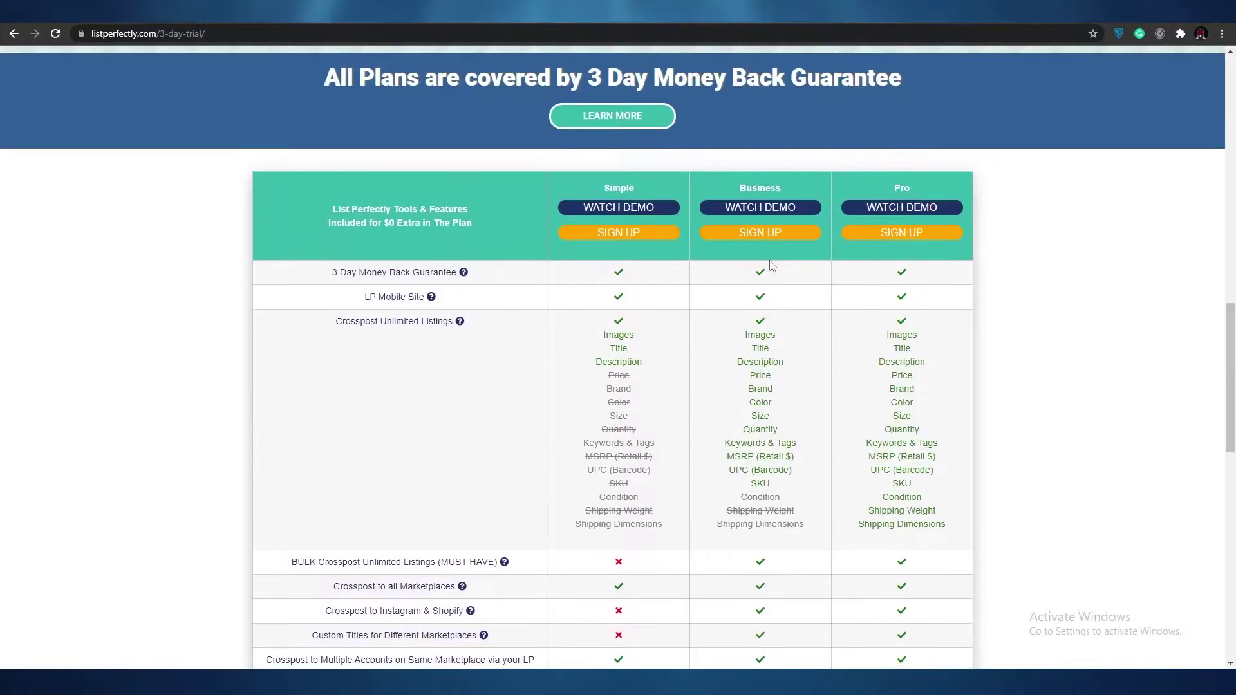
{"action": "scroll", "coordinate": [780, 258], "scroll_direction": "down", "scroll_amount": 5}
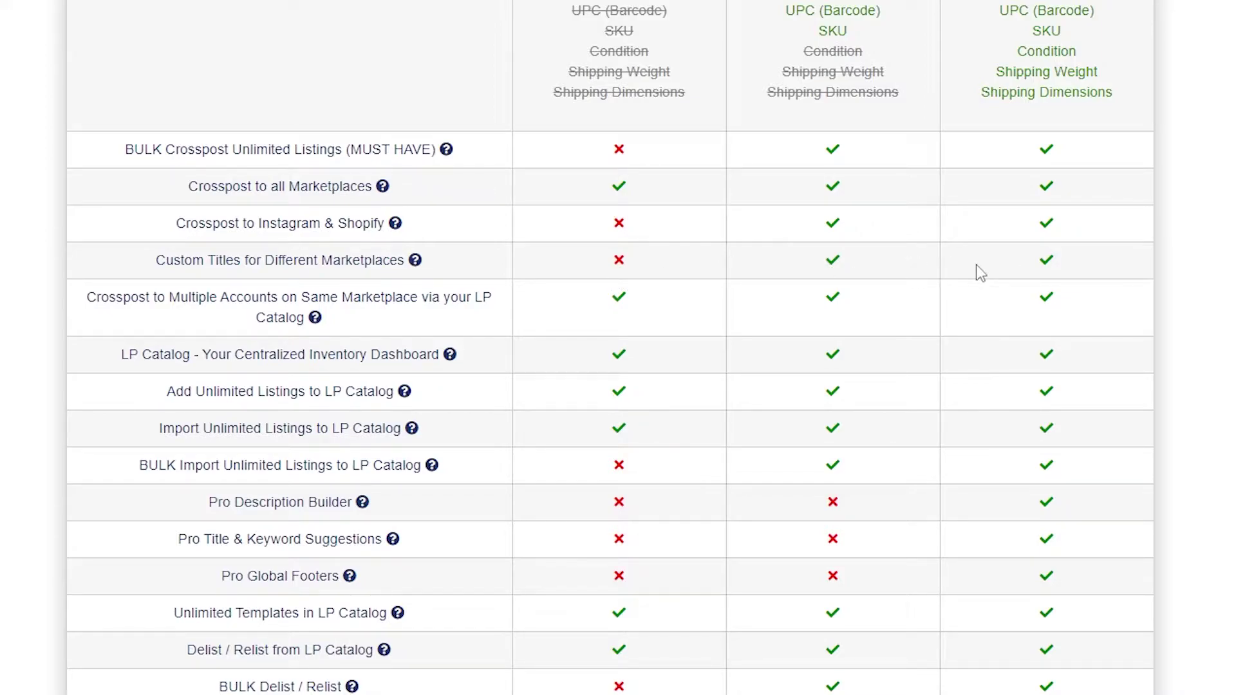
{"action": "scroll", "coordinate": [971, 273], "scroll_direction": "down", "scroll_amount": 3}
{"action": "scroll", "coordinate": [535, 367], "scroll_direction": "up", "scroll_amount": 9}
{"action": "scroll", "coordinate": [704, 425], "scroll_direction": "down", "scroll_amount": 11}
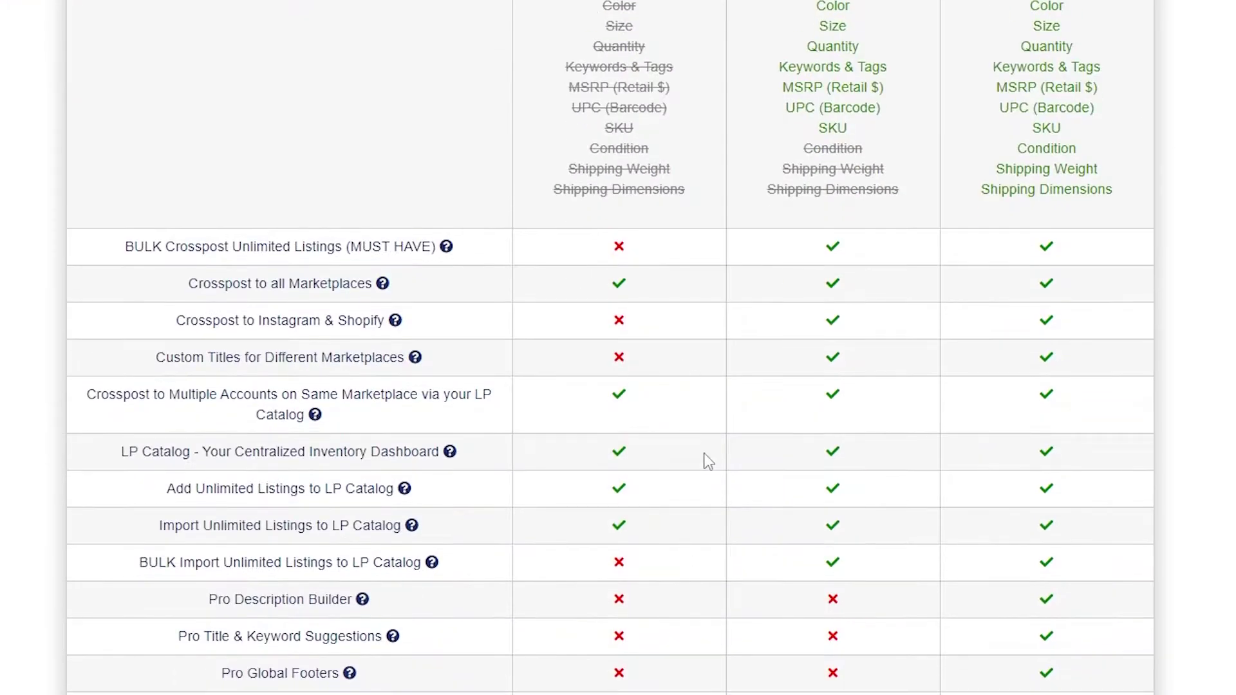
{"action": "scroll", "coordinate": [647, 526], "scroll_direction": "up", "scroll_amount": 14}
{"action": "scroll", "coordinate": [645, 509], "scroll_direction": "down", "scroll_amount": 12}
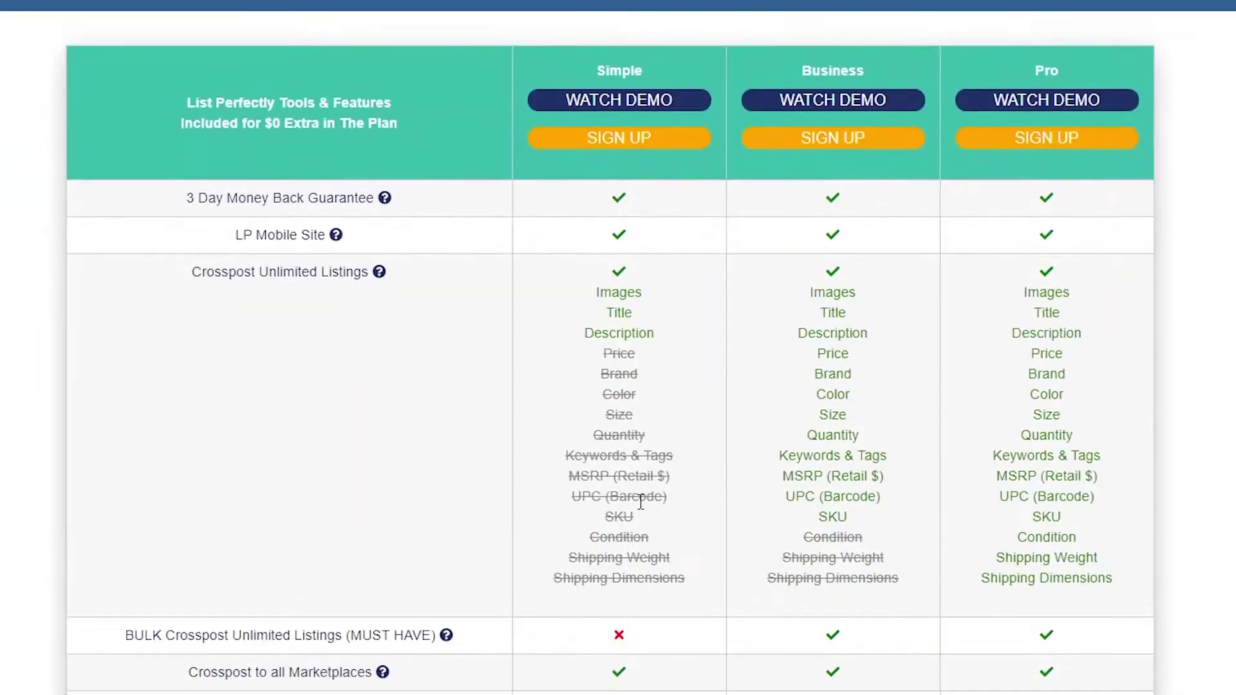
{"action": "scroll", "coordinate": [645, 515], "scroll_direction": "down", "scroll_amount": 9}
{"action": "scroll", "coordinate": [648, 538], "scroll_direction": "up", "scroll_amount": 16}
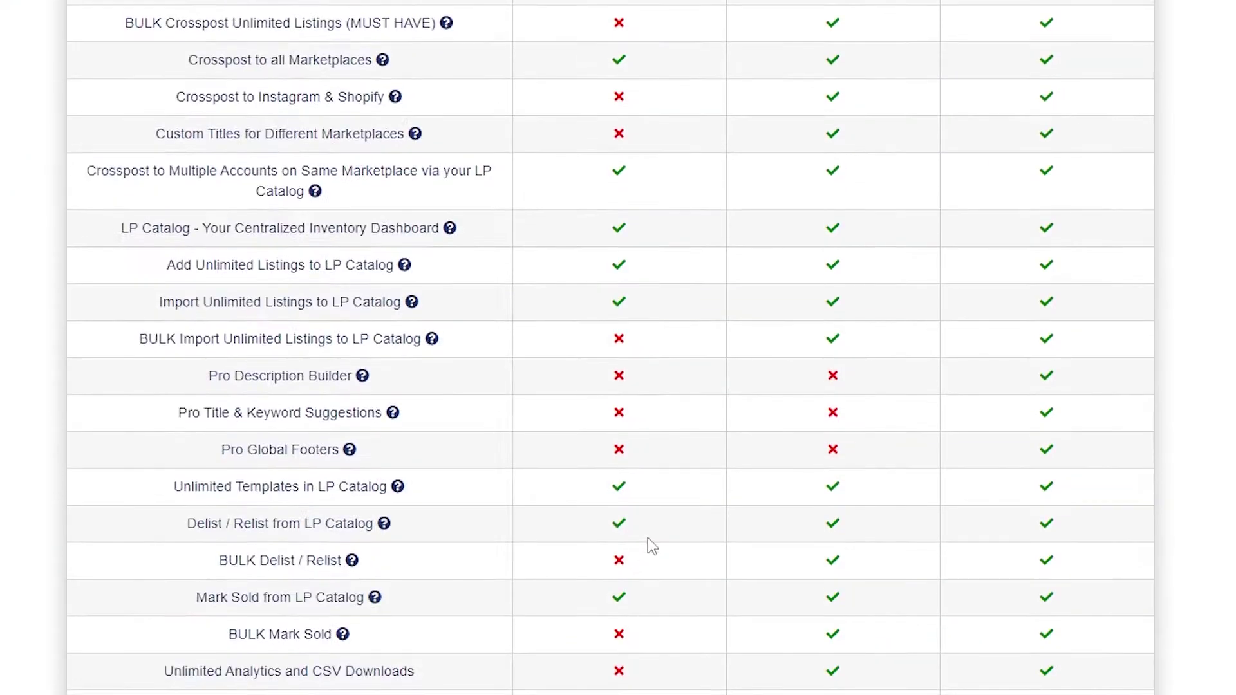
{"action": "scroll", "coordinate": [650, 543], "scroll_direction": "up", "scroll_amount": 2}
{"action": "scroll", "coordinate": [629, 124], "scroll_direction": "up", "scroll_amount": 12}
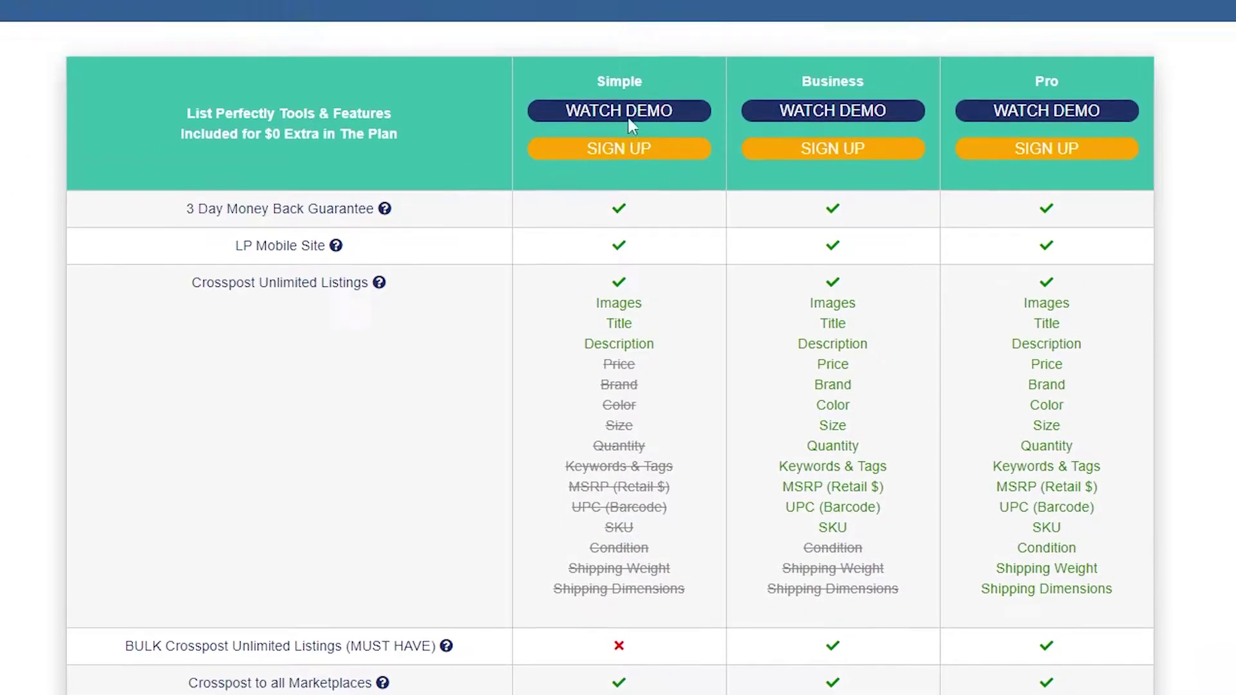
{"action": "scroll", "coordinate": [612, 244], "scroll_direction": "down", "scroll_amount": 10}
{"action": "scroll", "coordinate": [612, 258], "scroll_direction": "down", "scroll_amount": 10}
{"action": "scroll", "coordinate": [618, 267], "scroll_direction": "up", "scroll_amount": 10}
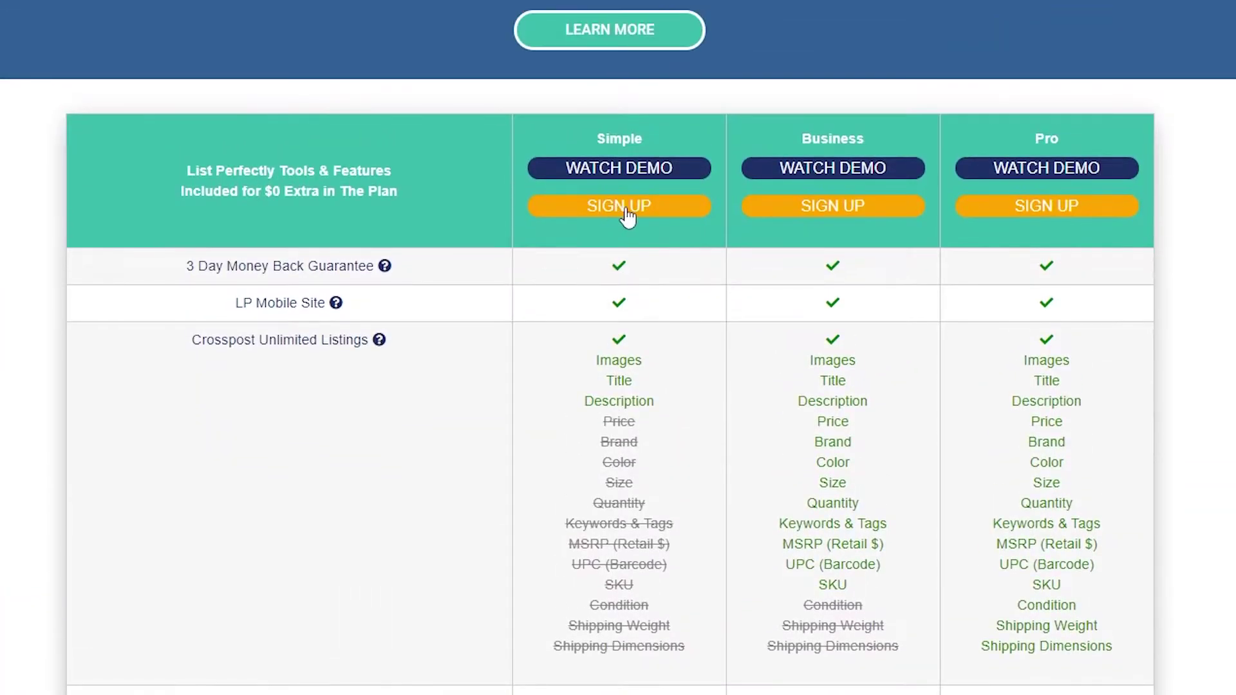
Sign up for the Simple $29/month plan, confirming both the computer and internet statement and the USA marketplace statement
{"action": "left_click", "coordinate": [623, 207]}
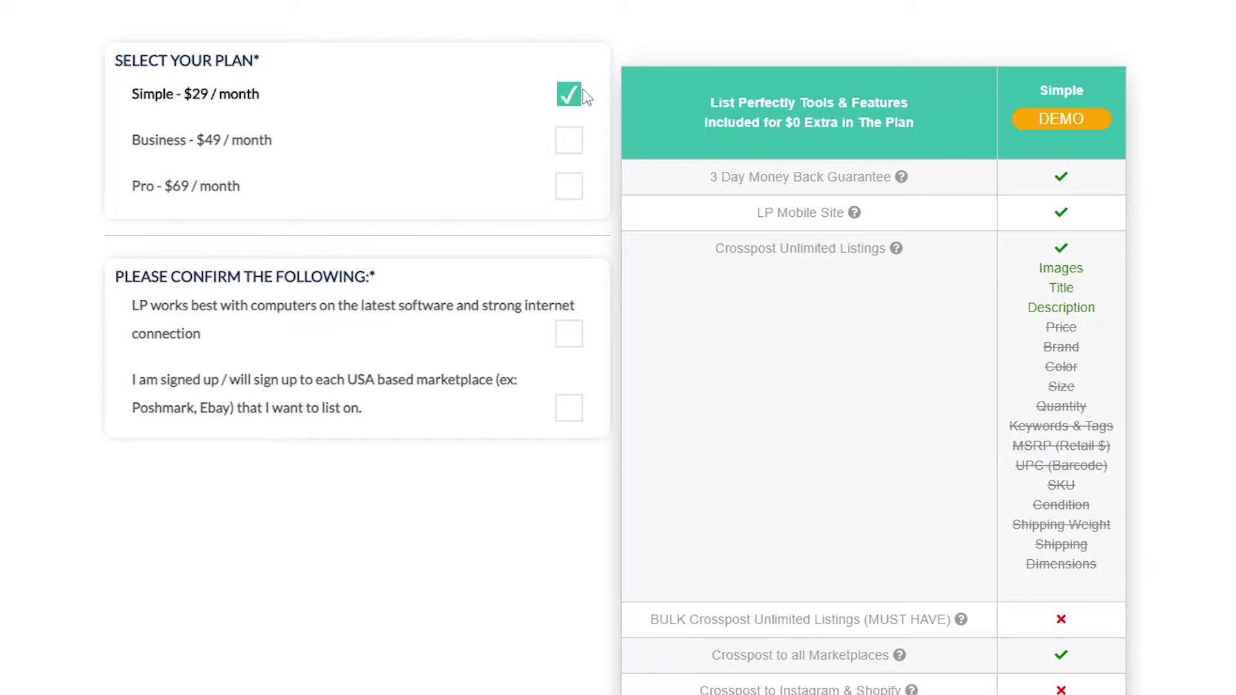
{"action": "scroll", "coordinate": [565, 312], "scroll_direction": "down", "scroll_amount": 1}
{"action": "left_click", "coordinate": [564, 249]}
{"action": "left_click", "coordinate": [580, 318]}
{"action": "scroll", "coordinate": [580, 322], "scroll_direction": "down", "scroll_amount": 9}
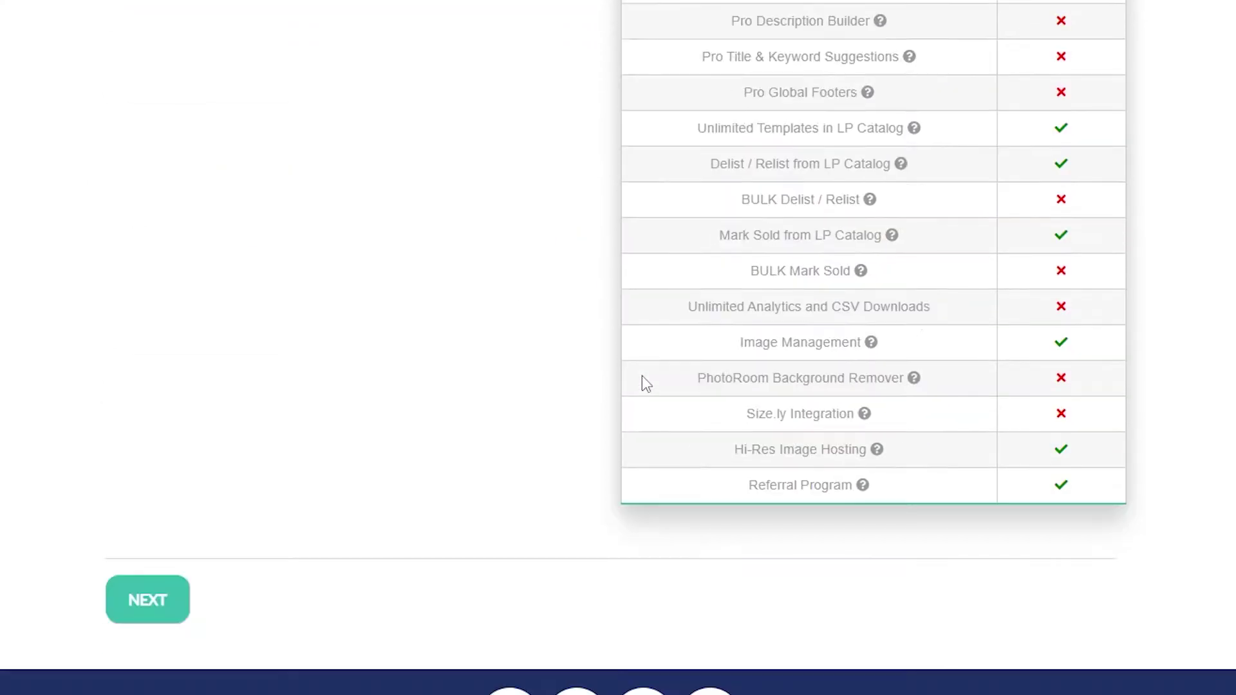
{"action": "left_click", "coordinate": [147, 472]}
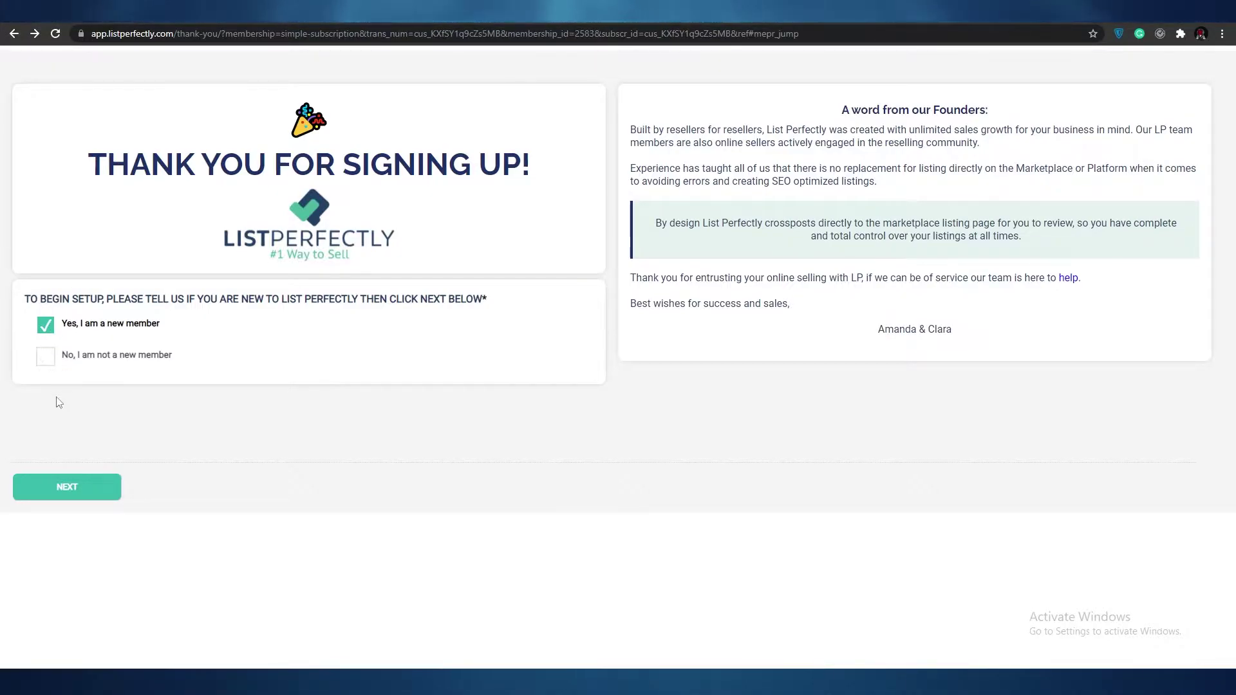
Continue the setup as a new member and confirm that the browser will be updated before adding List Perfectly
{"action": "left_click", "coordinate": [68, 486]}
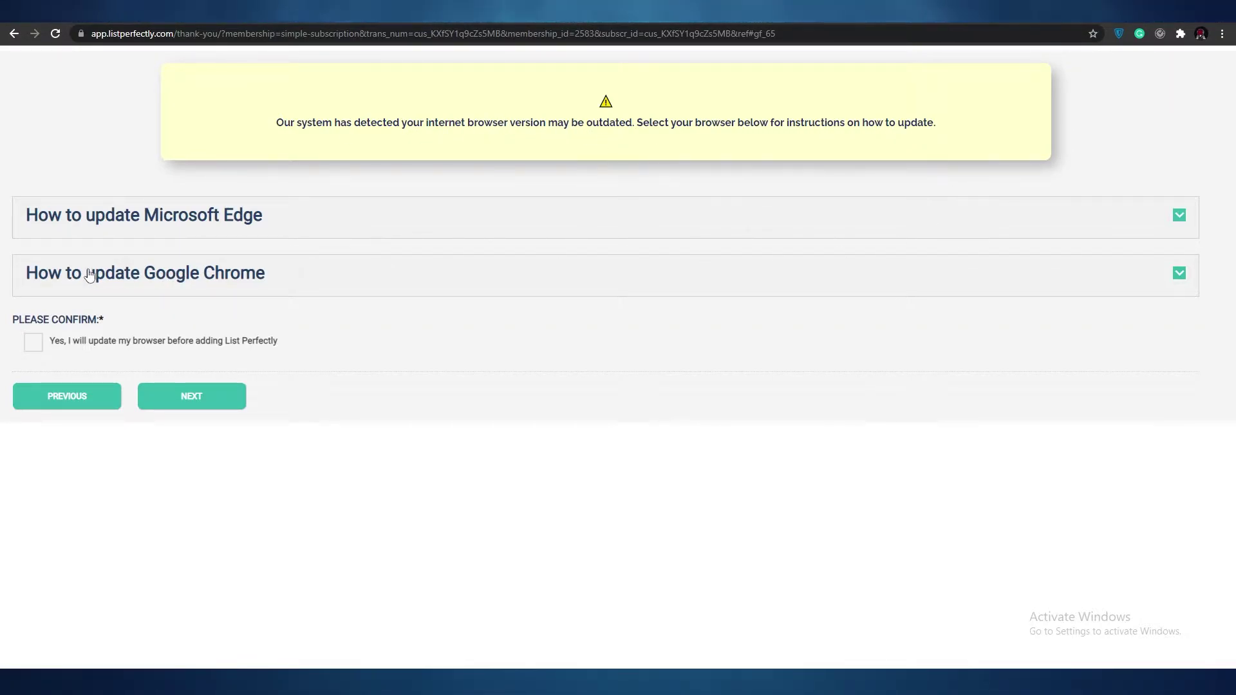
{"action": "left_click", "coordinate": [172, 342]}
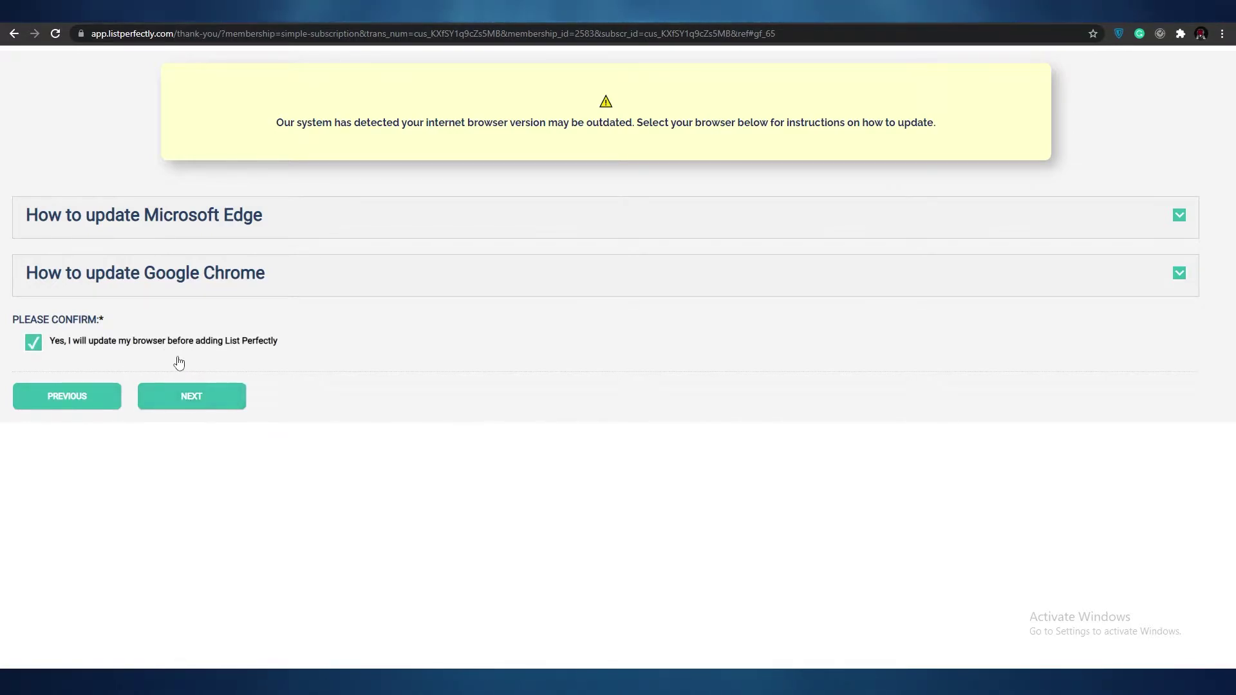
{"action": "left_click", "coordinate": [230, 405]}
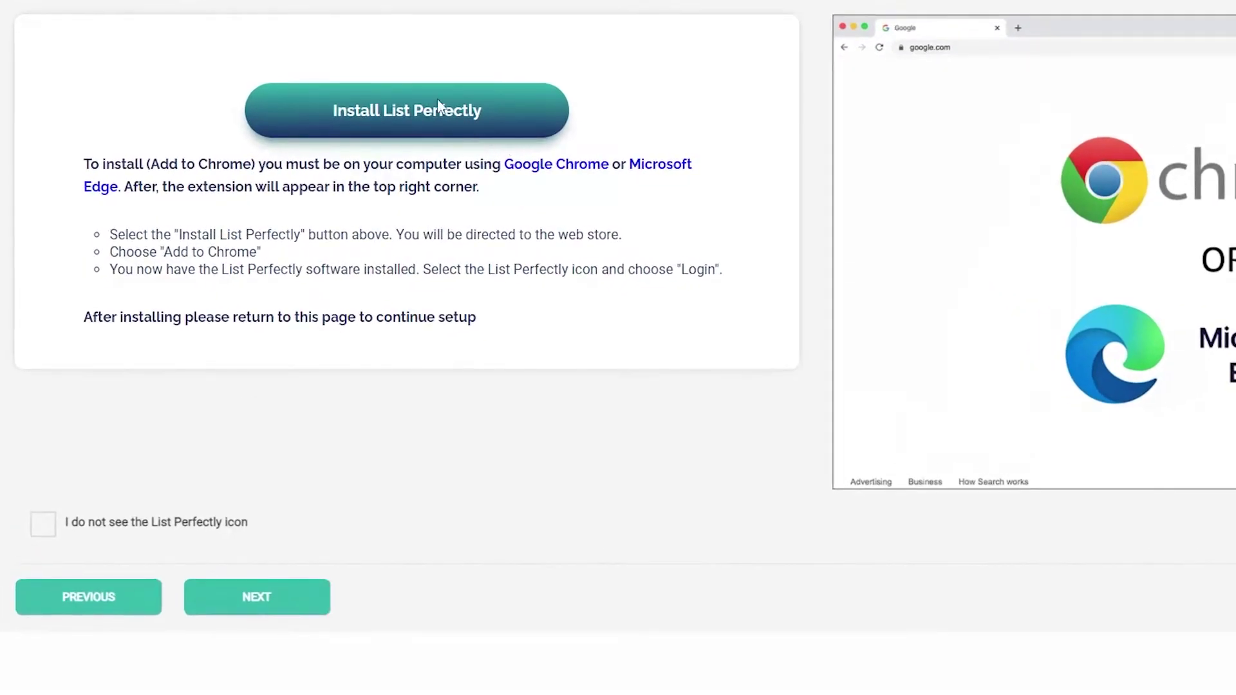
Add the List Perfectly Multi-Channel extension to Chrome, and continue the account setup to the Quick Start page
{"action": "left_click", "coordinate": [439, 118]}
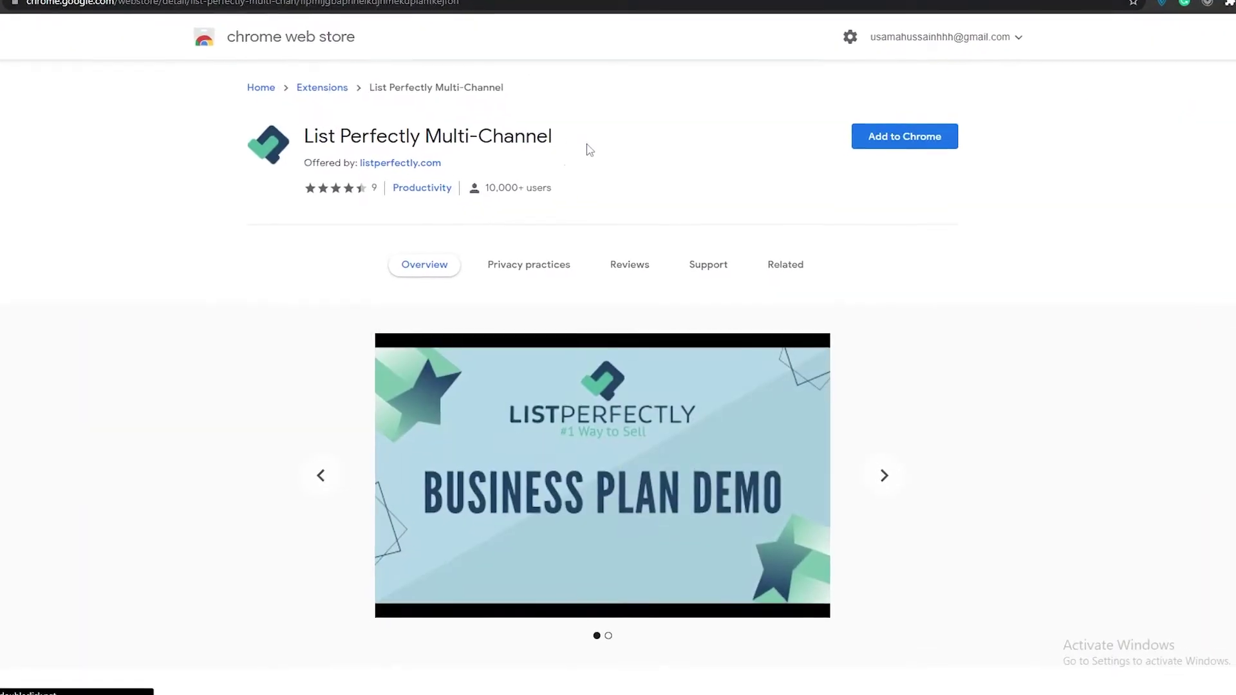
{"action": "left_click", "coordinate": [900, 142]}
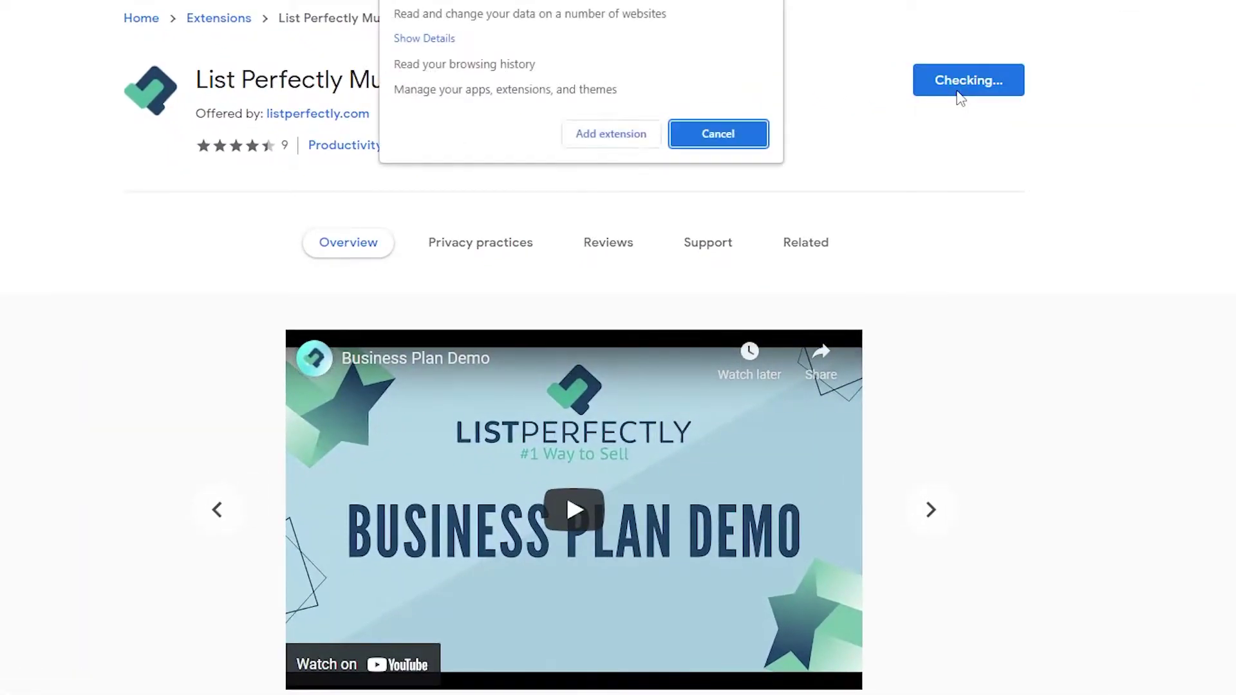
{"action": "left_click", "coordinate": [633, 136]}
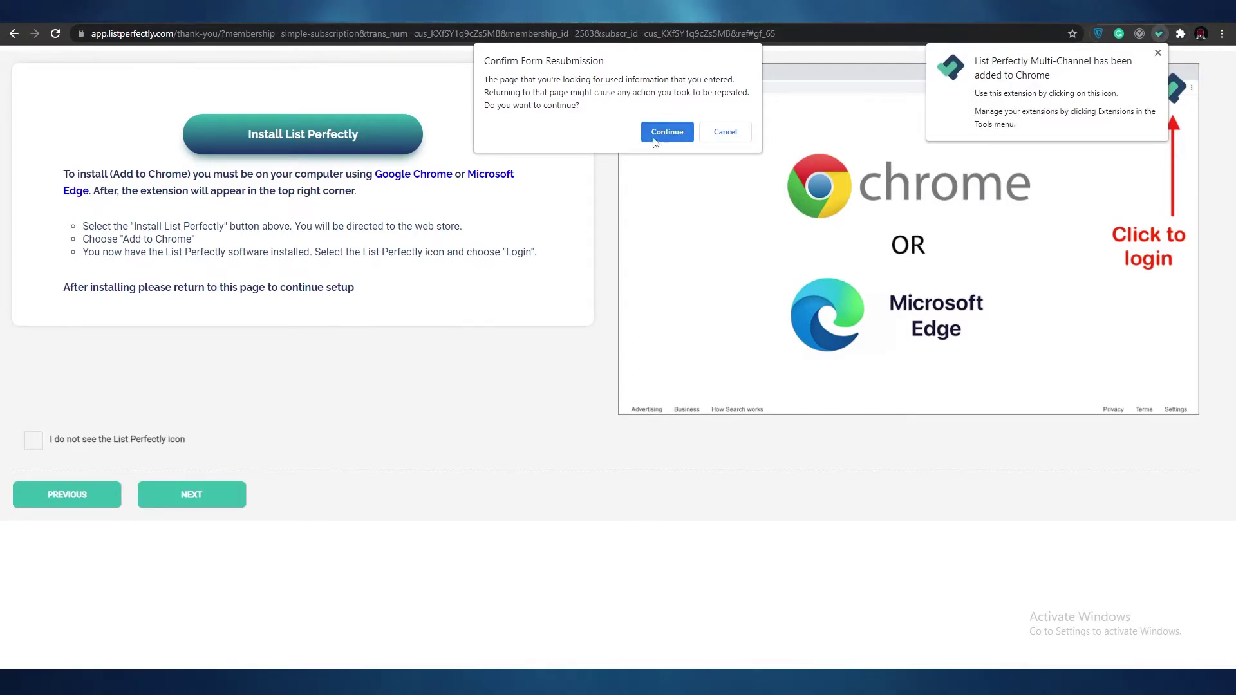
{"action": "left_click", "coordinate": [660, 133]}
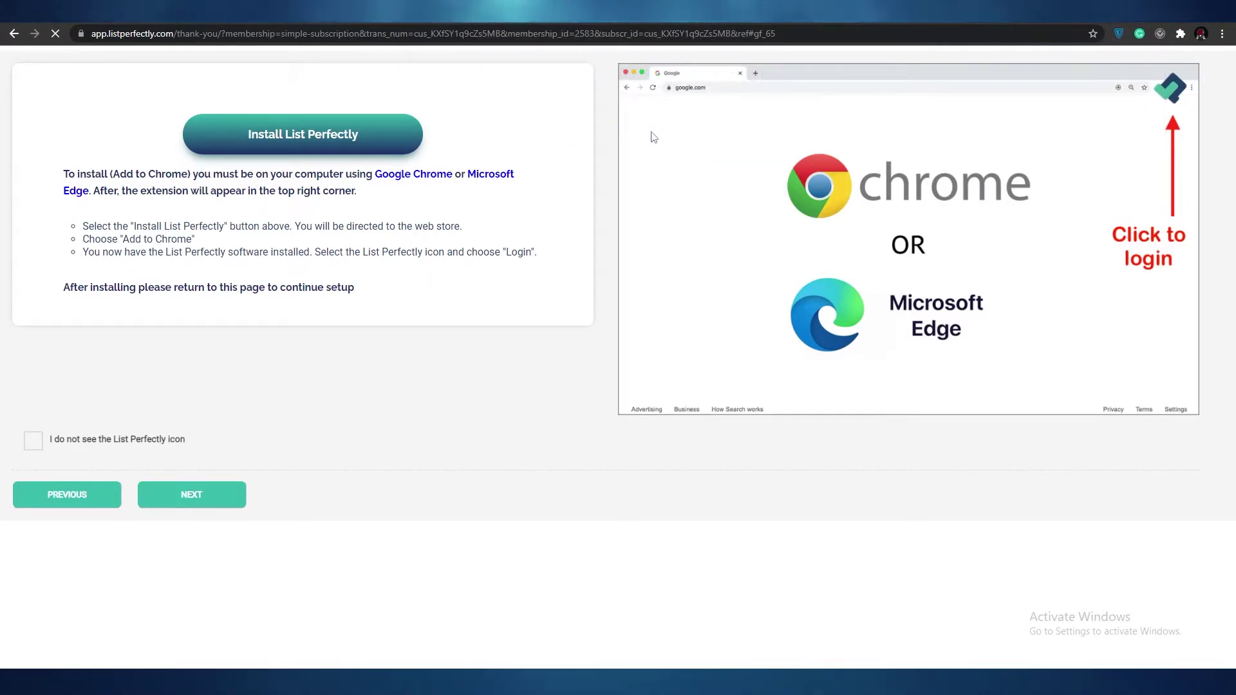
{"action": "left_click", "coordinate": [241, 499]}
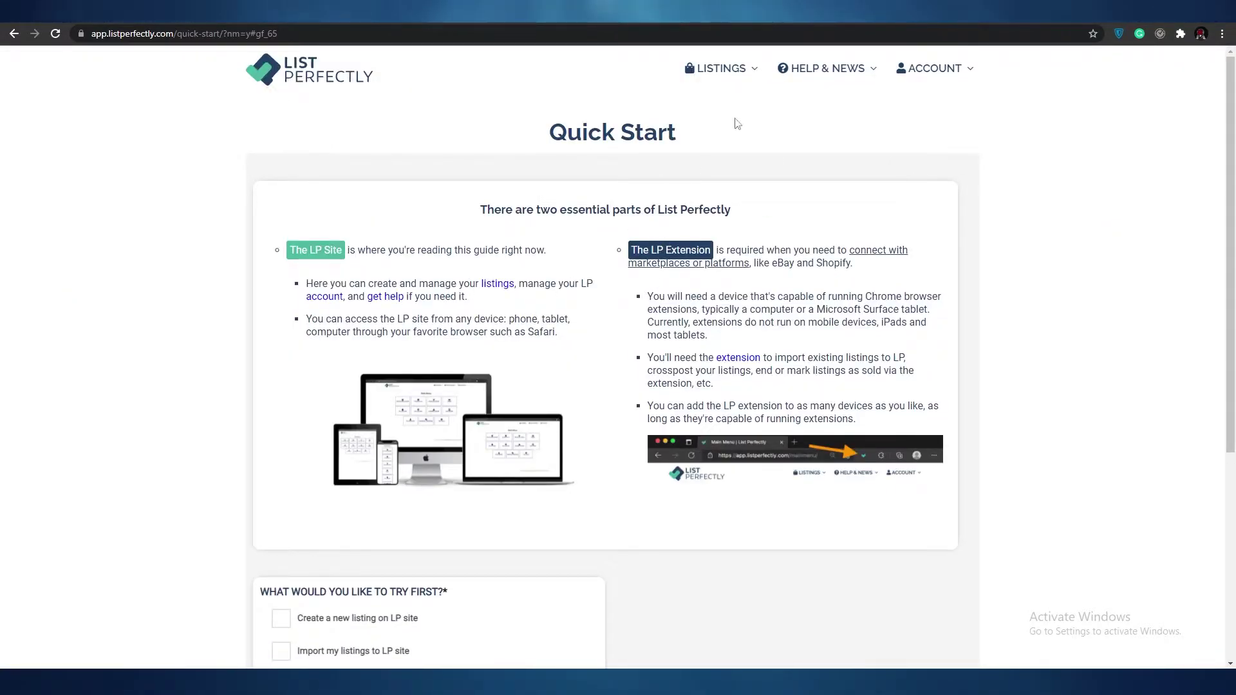
Pin the List Perfectly Multi-Channel extension in Chrome
{"action": "left_click", "coordinate": [1180, 35]}
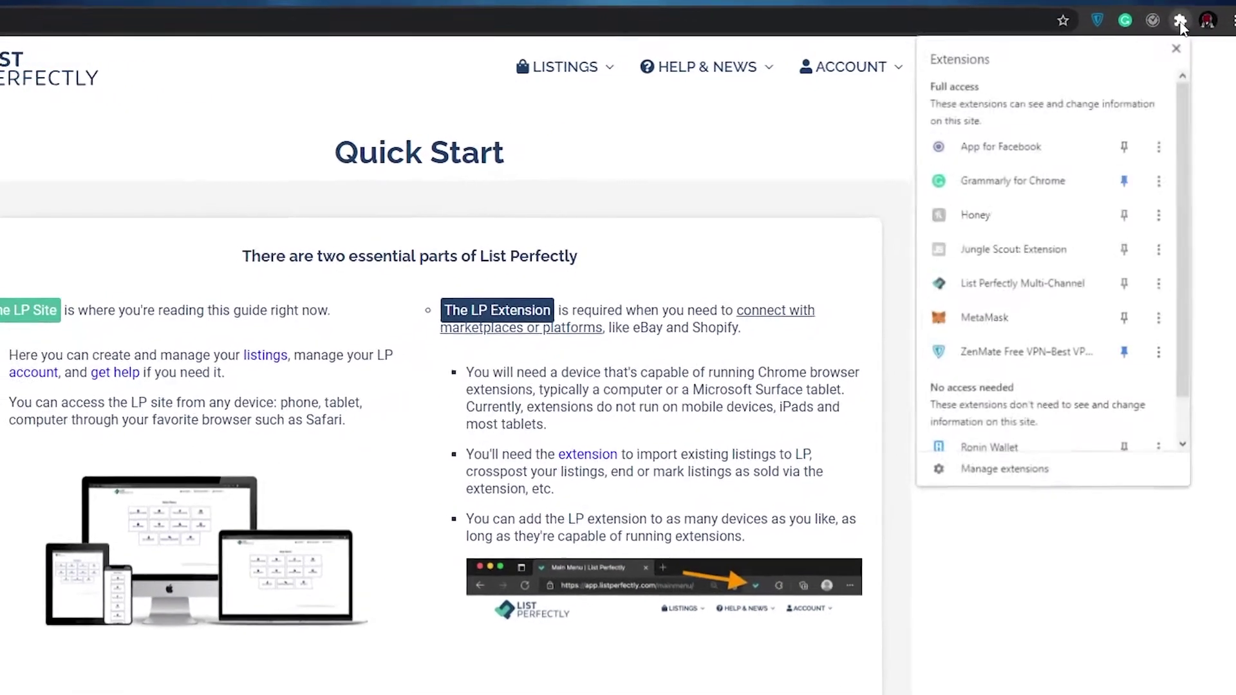
{"action": "scroll", "coordinate": [1005, 406], "scroll_direction": "down", "scroll_amount": 2}
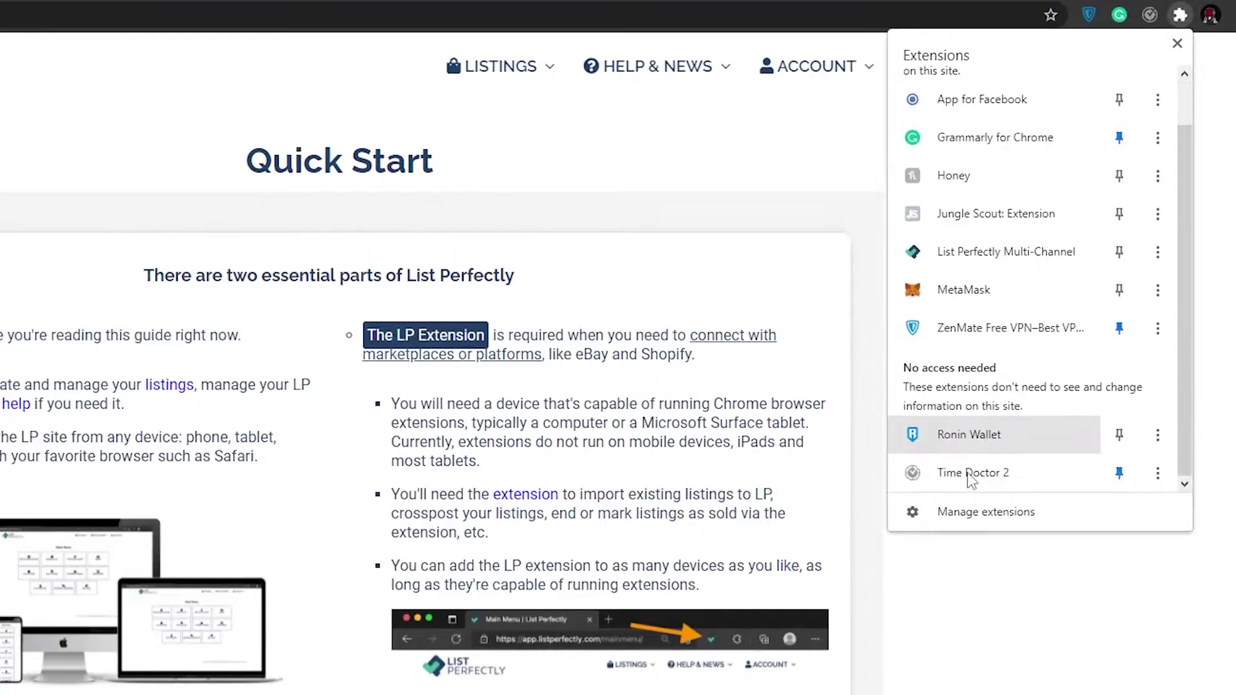
{"action": "scroll", "coordinate": [1056, 322], "scroll_direction": "up", "scroll_amount": 2}
{"action": "left_click", "coordinate": [1124, 283]}
{"action": "left_click", "coordinate": [1178, 16]}
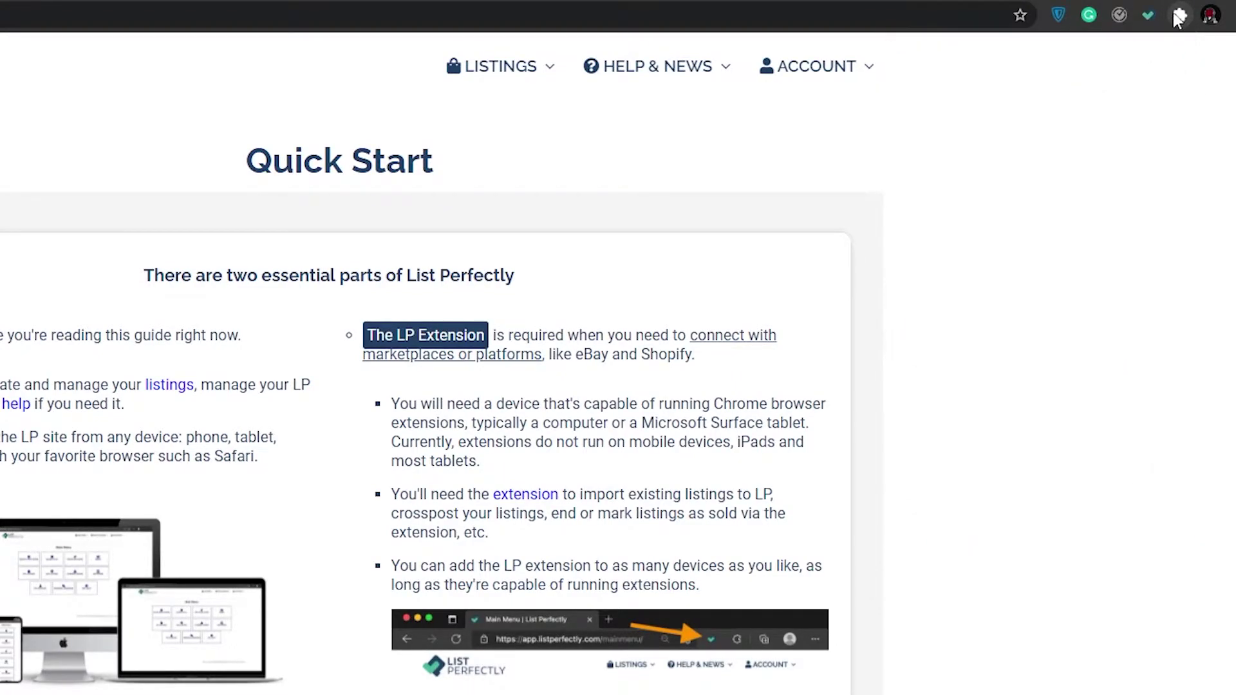
{"action": "left_click", "coordinate": [1148, 15]}
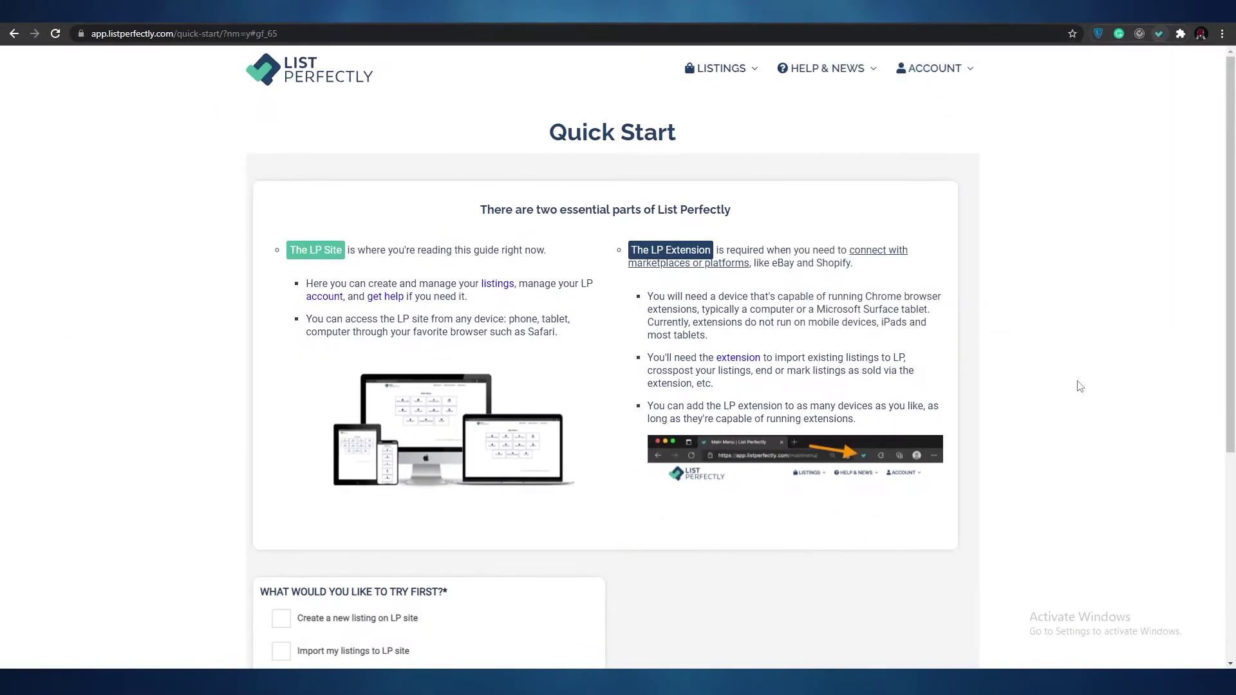
Review the Quick Start guide on the LP site and LP extension, including the choices of what to try first
{"action": "scroll", "coordinate": [1088, 367], "scroll_direction": "down", "scroll_amount": 3}
{"action": "scroll", "coordinate": [1088, 367], "scroll_direction": "up", "scroll_amount": 3}
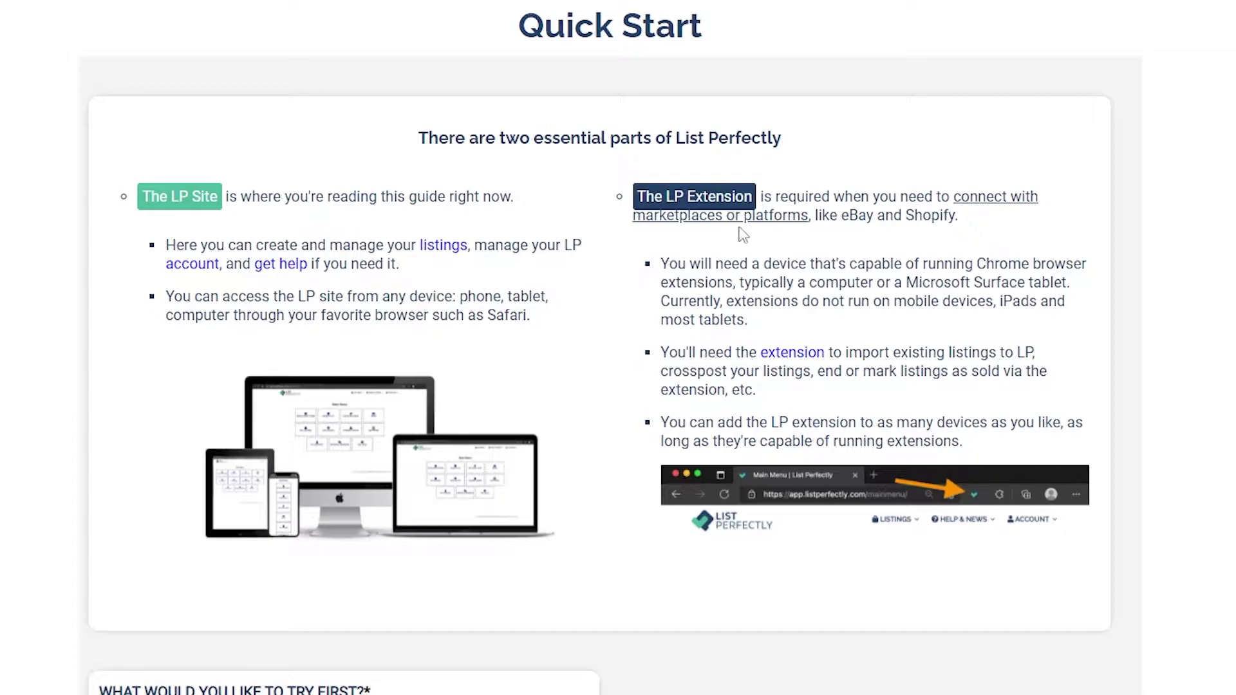
{"action": "scroll", "coordinate": [1030, 238], "scroll_direction": "down", "scroll_amount": 4}
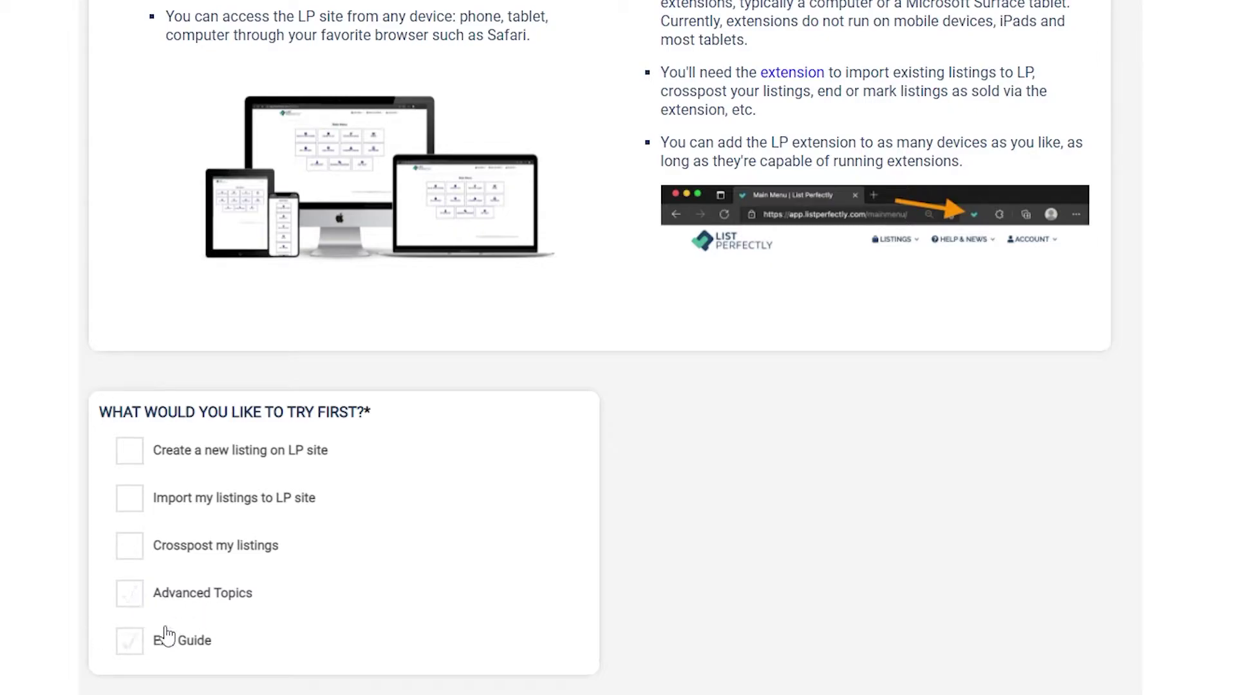
Choose creating a new listing on the LP site as the first thing to try, and continue to its instructions
{"action": "left_click", "coordinate": [130, 498]}
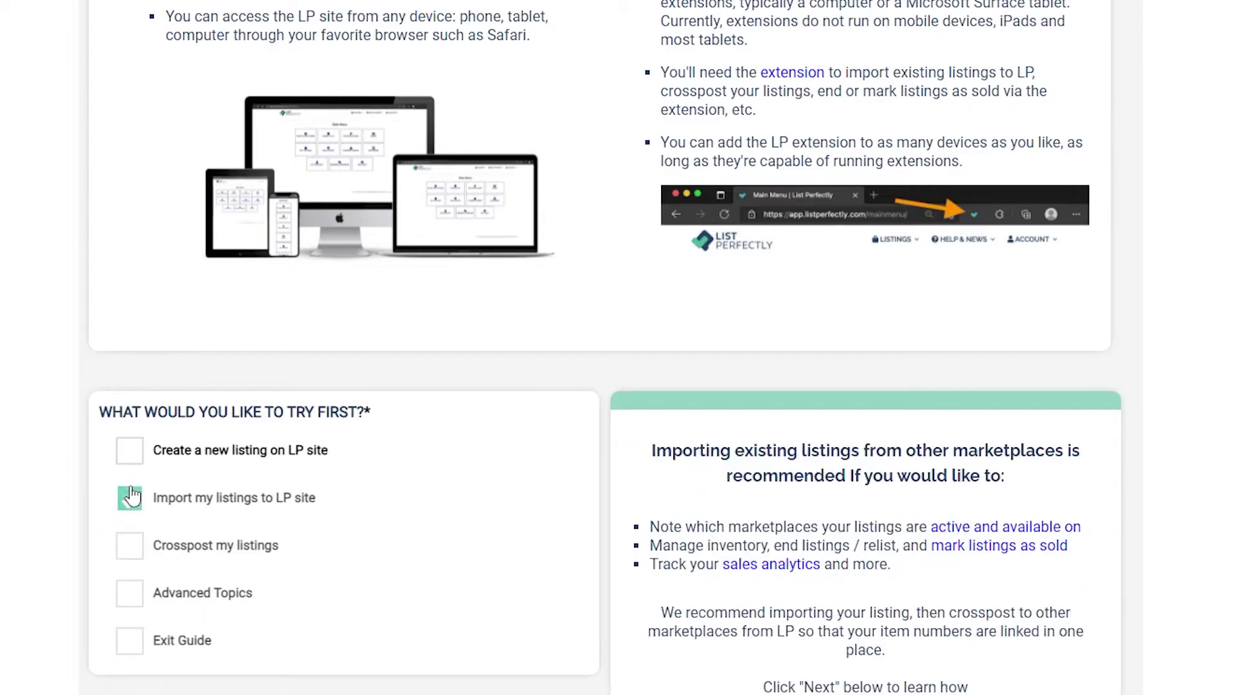
{"action": "left_click", "coordinate": [130, 450]}
{"action": "scroll", "coordinate": [235, 663], "scroll_direction": "down", "scroll_amount": 1}
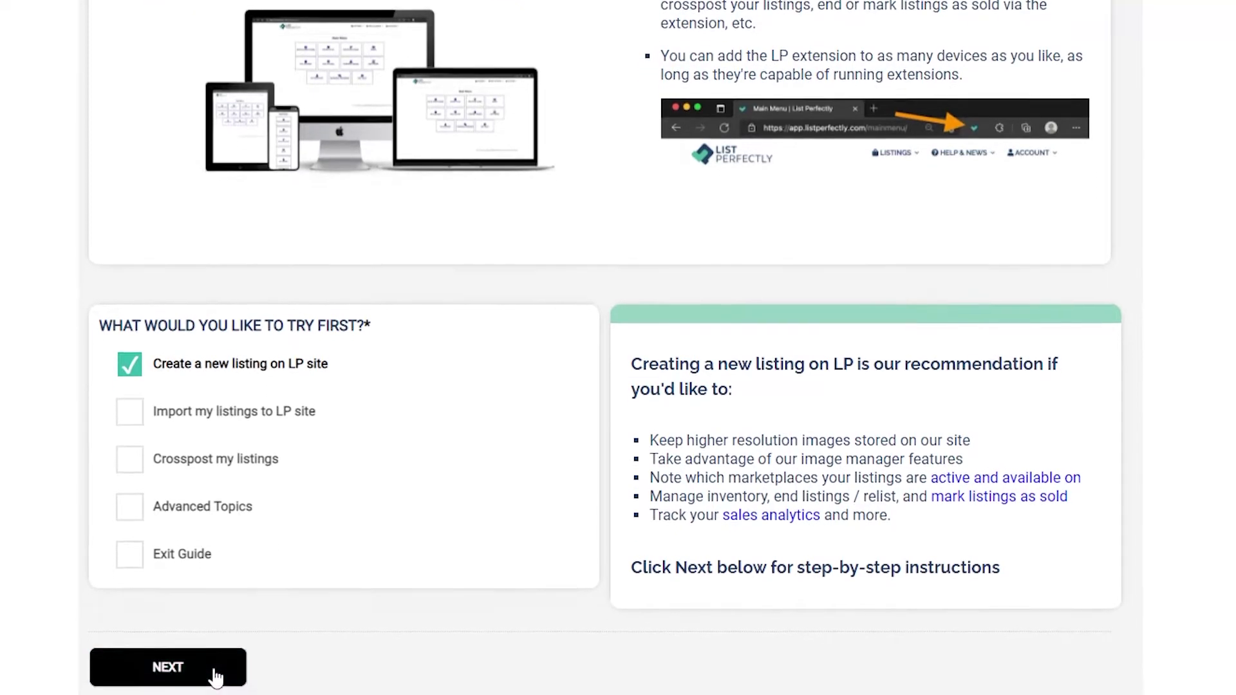
{"action": "left_click", "coordinate": [219, 663]}
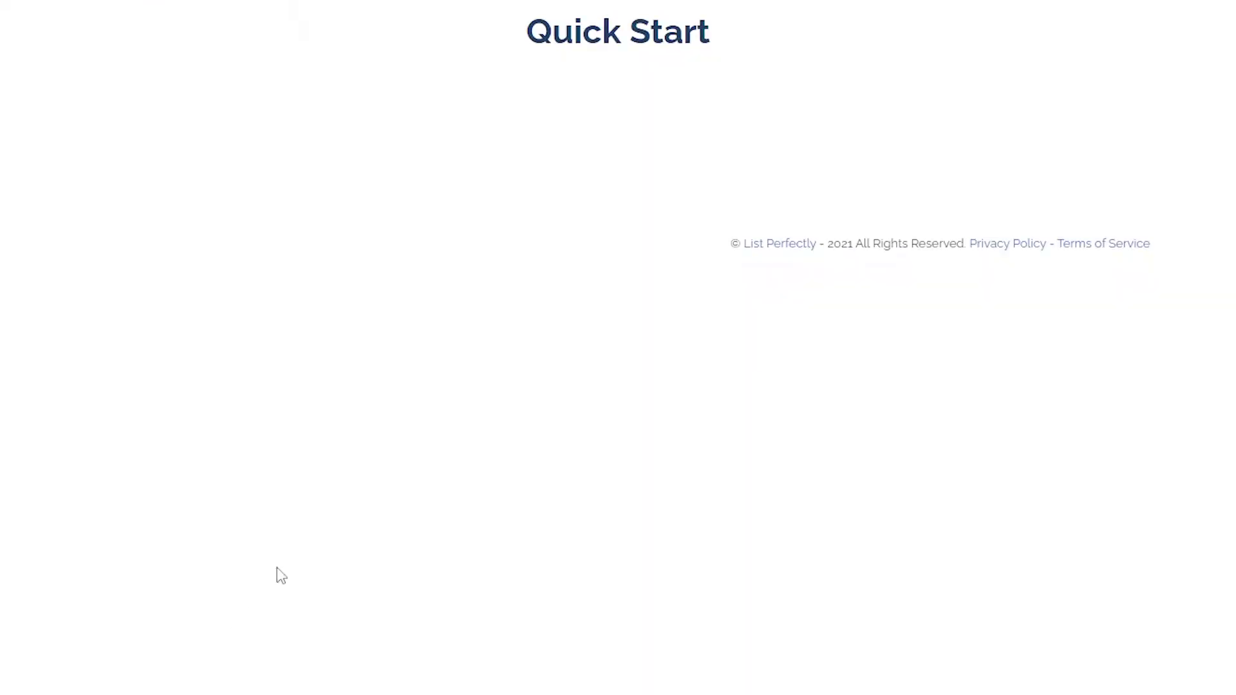
Go through the remaining Quick Start pages on adding listings, getting help and navigating List Perfectly, and exit to the Main Menu
{"action": "scroll", "coordinate": [689, 290], "scroll_direction": "down", "scroll_amount": 4}
{"action": "scroll", "coordinate": [701, 400], "scroll_direction": "up", "scroll_amount": 2}
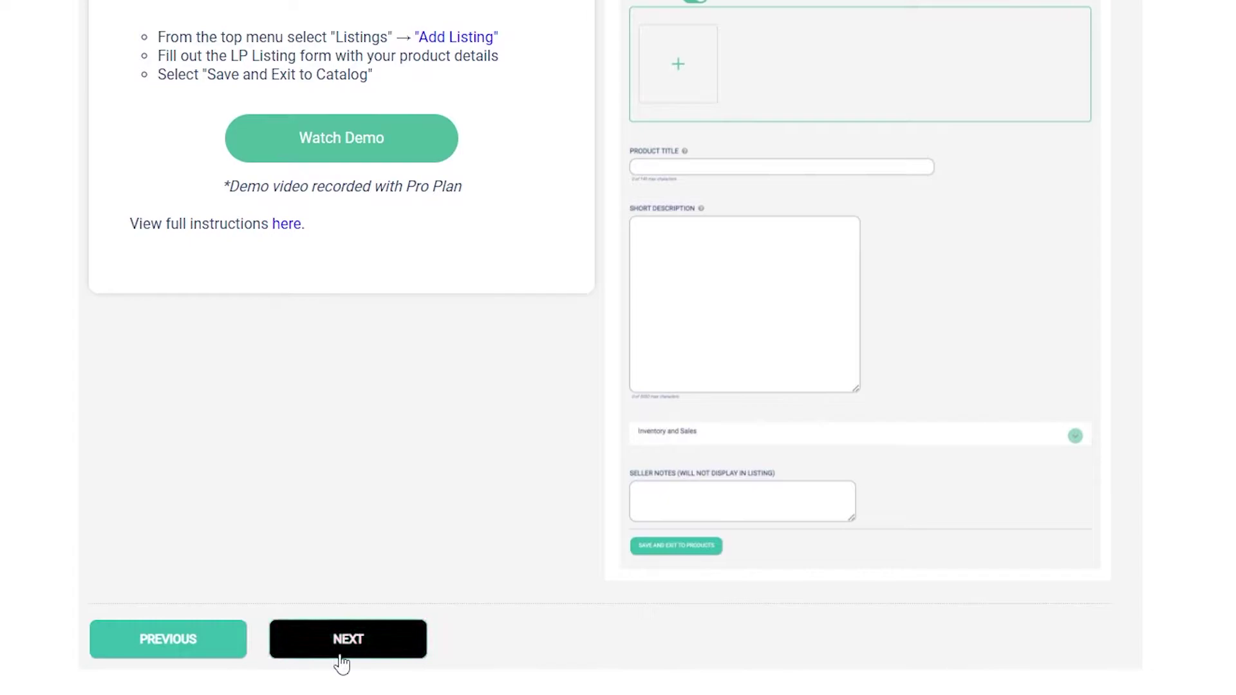
{"action": "left_click", "coordinate": [341, 662]}
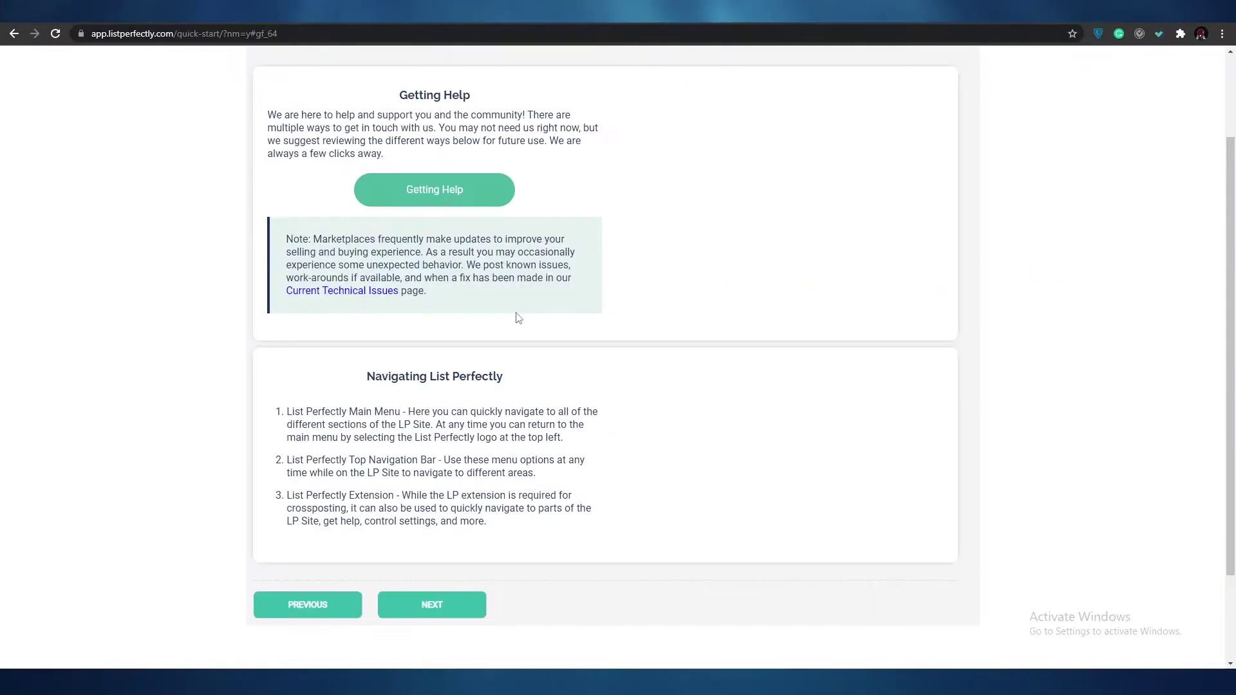
{"action": "scroll", "coordinate": [451, 386], "scroll_direction": "down", "scroll_amount": 4}
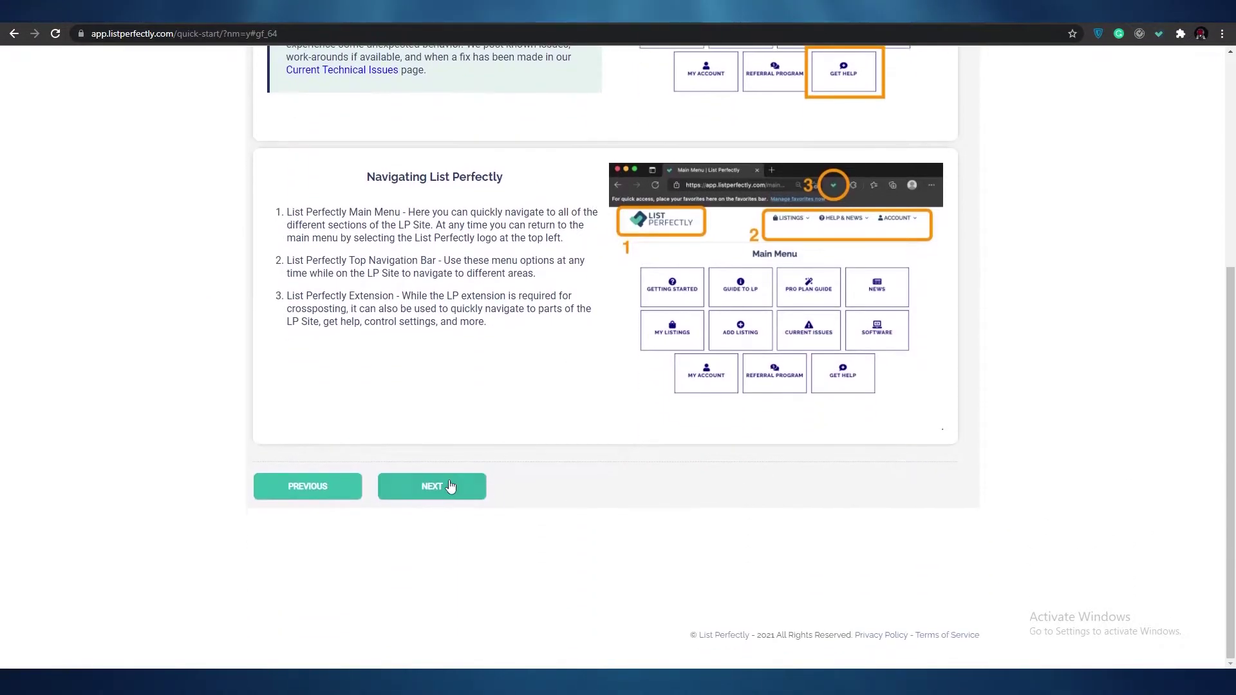
{"action": "left_click", "coordinate": [450, 486]}
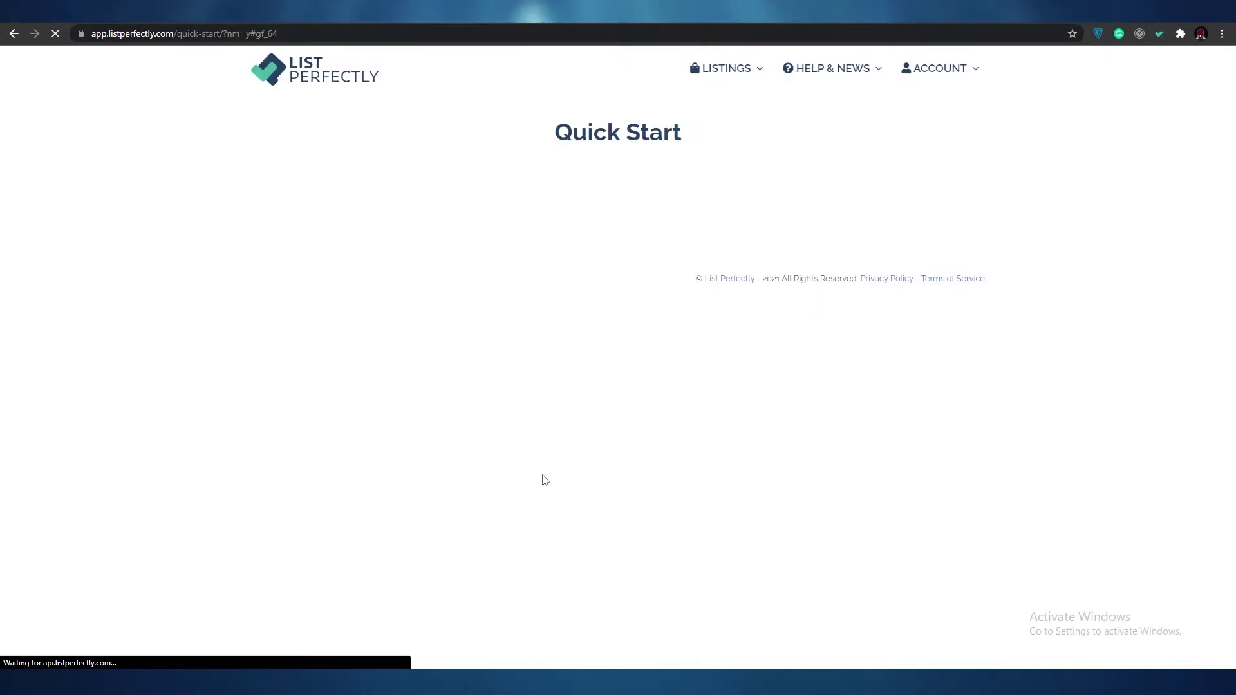
{"action": "scroll", "coordinate": [543, 476], "scroll_direction": "down", "scroll_amount": 2}
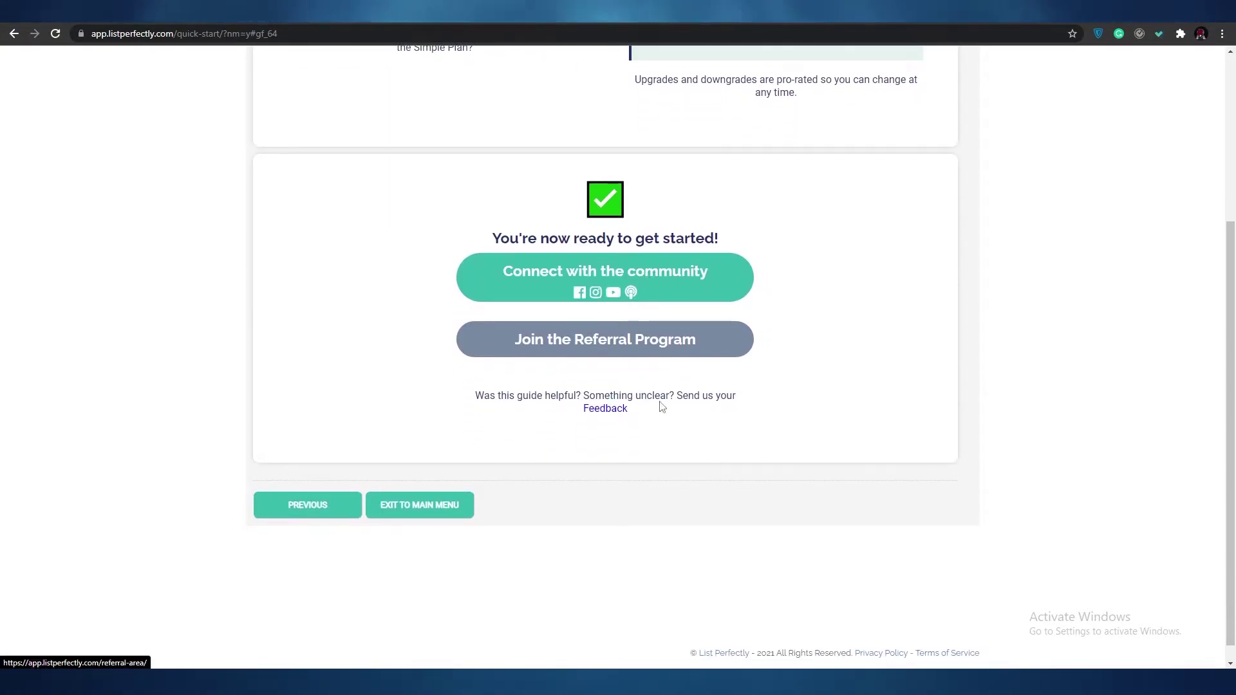
{"action": "left_click", "coordinate": [437, 504]}
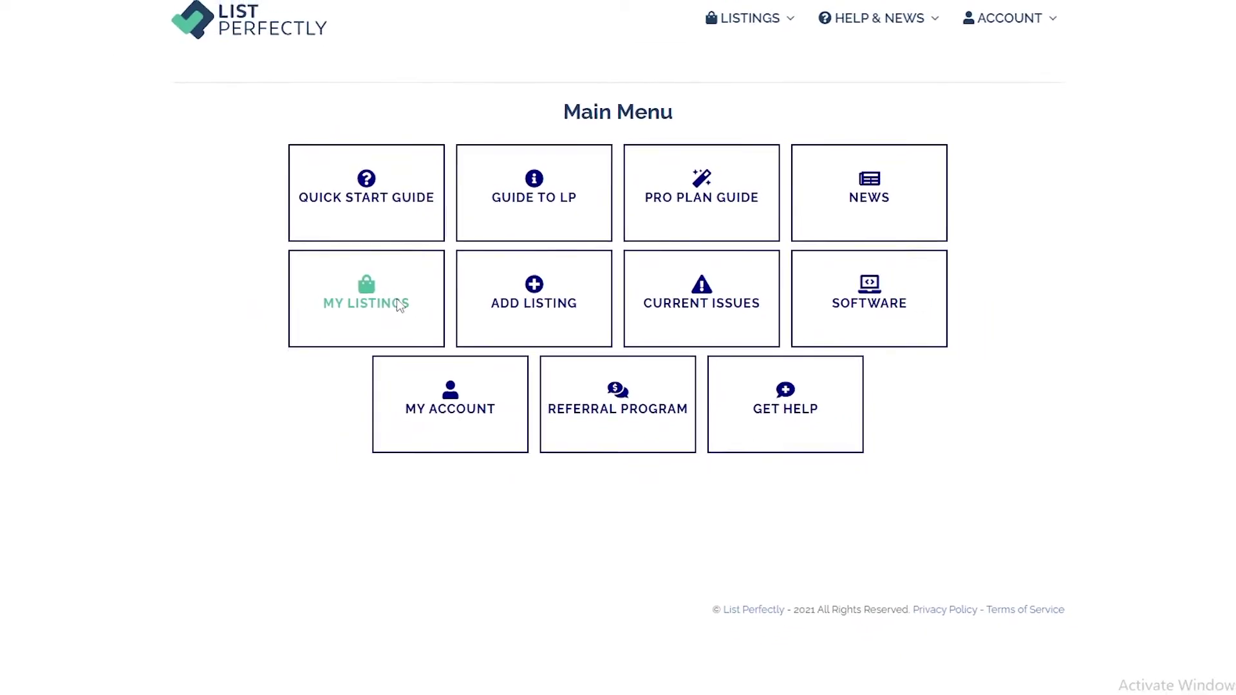
Start a new listing from My Listings and examine the form's image upload, title, short description and seller notes fields
{"action": "left_click", "coordinate": [358, 308]}
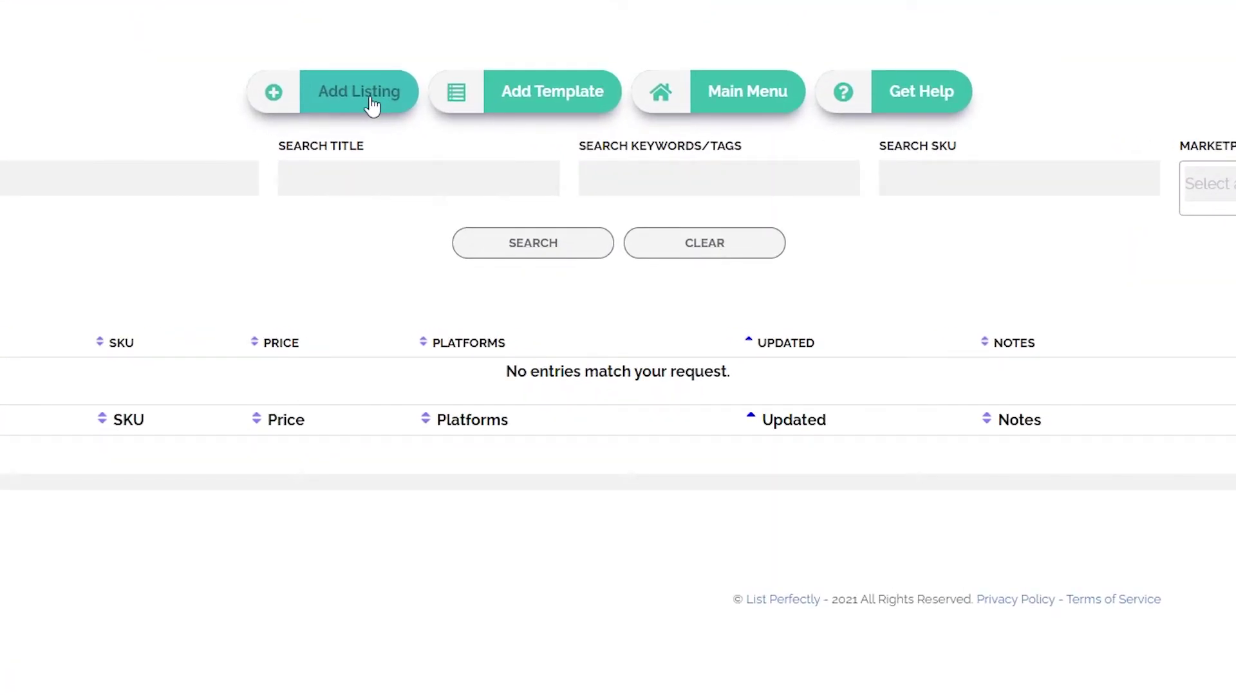
{"action": "left_click", "coordinate": [366, 94]}
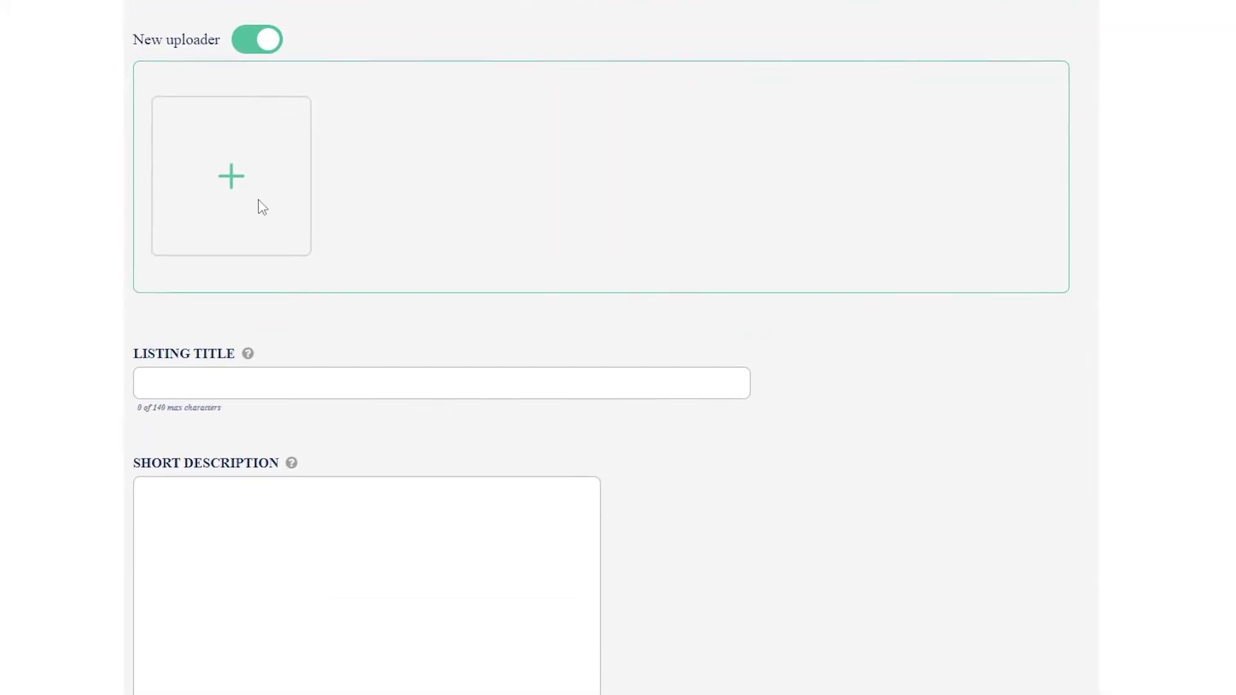
{"action": "scroll", "coordinate": [263, 207], "scroll_direction": "down", "scroll_amount": 3}
{"action": "scroll", "coordinate": [257, 271], "scroll_direction": "up", "scroll_amount": 6}
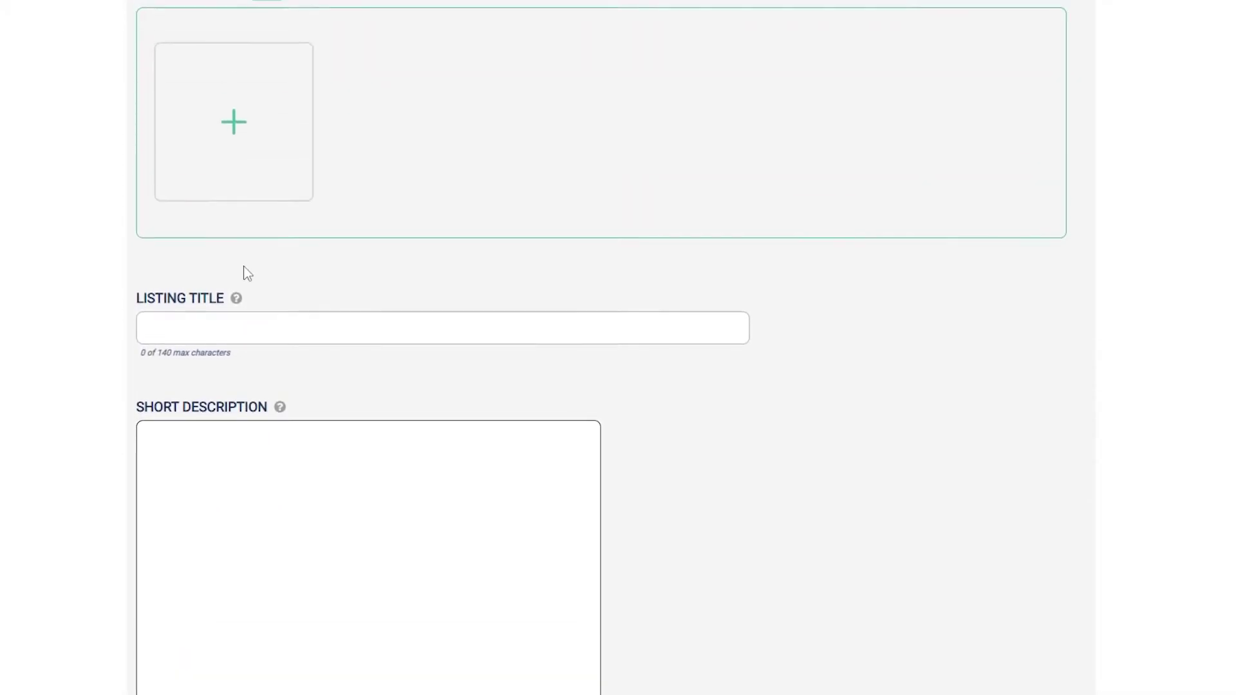
{"action": "scroll", "coordinate": [422, 292], "scroll_direction": "down", "scroll_amount": 3}
{"action": "scroll", "coordinate": [397, 276], "scroll_direction": "down", "scroll_amount": 10}
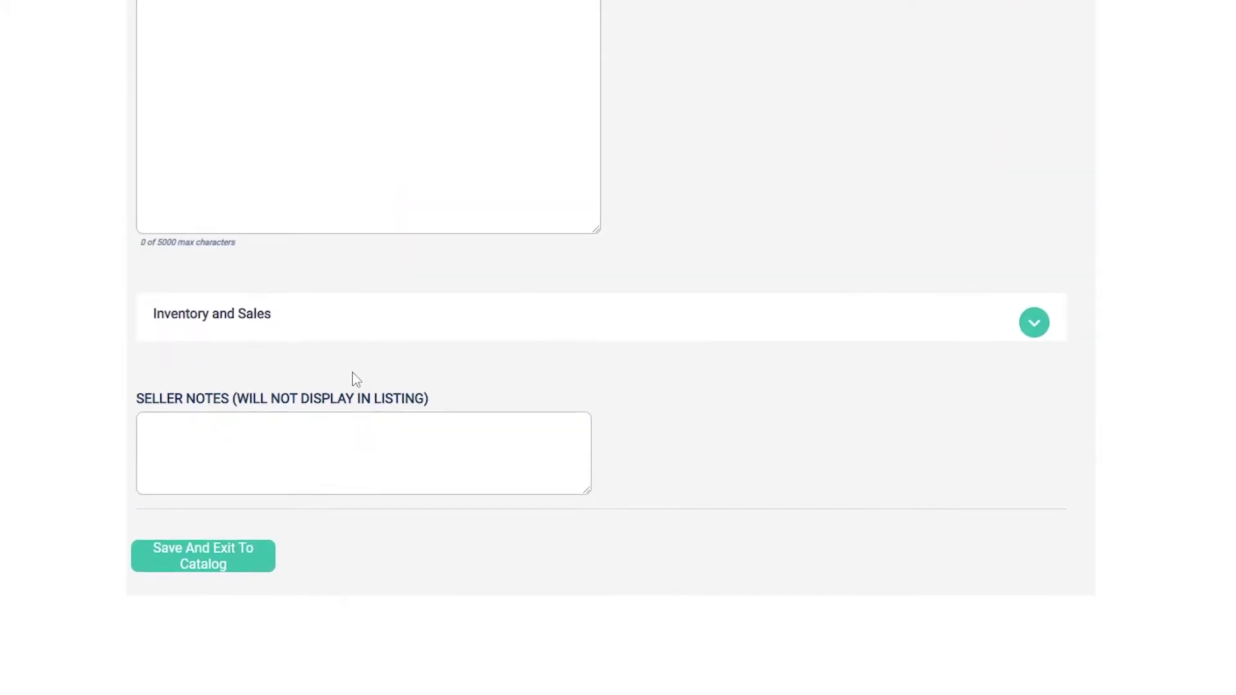
{"action": "scroll", "coordinate": [414, 408], "scroll_direction": "up", "scroll_amount": 10}
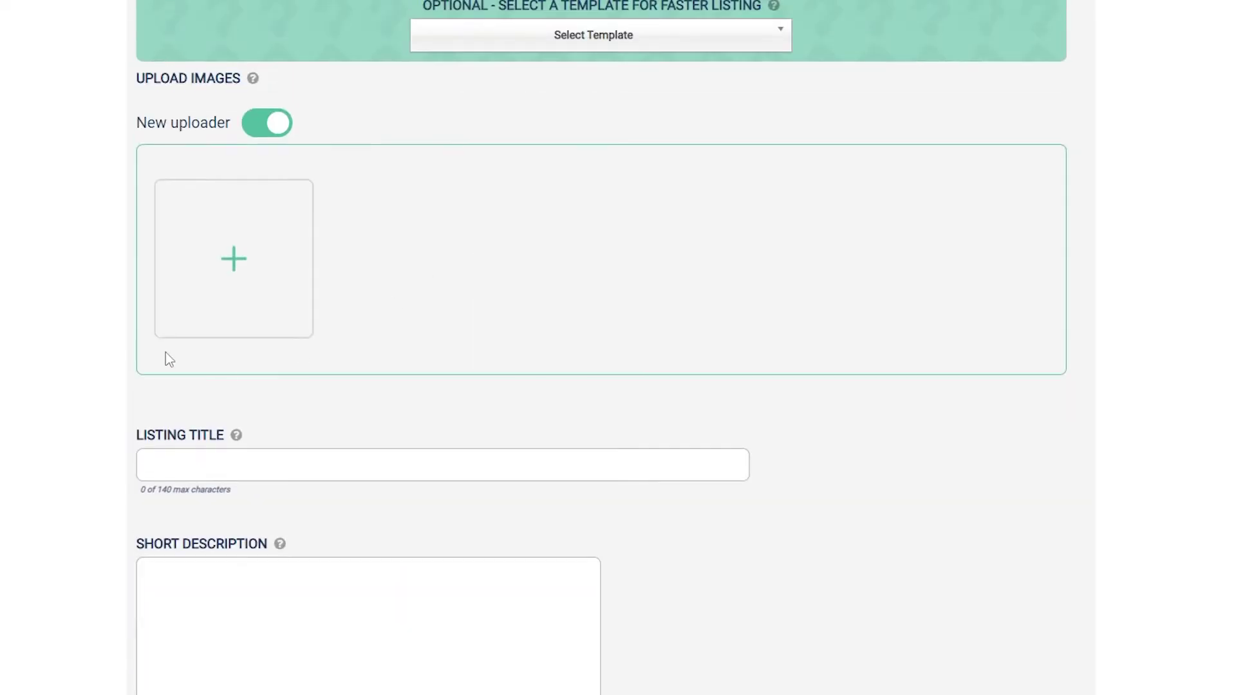
{"action": "scroll", "coordinate": [236, 325], "scroll_direction": "up", "scroll_amount": 3}
{"action": "scroll", "coordinate": [213, 560], "scroll_direction": "down", "scroll_amount": 5}
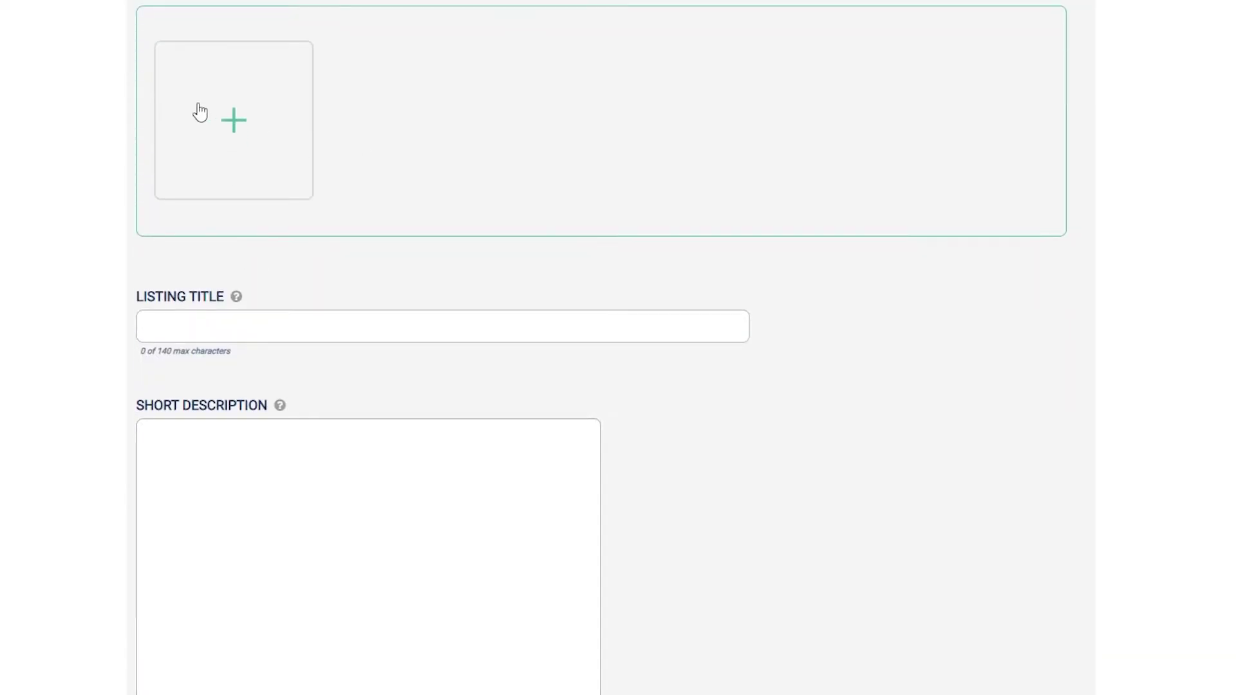
{"action": "scroll", "coordinate": [225, 180], "scroll_direction": "down", "scroll_amount": 8}
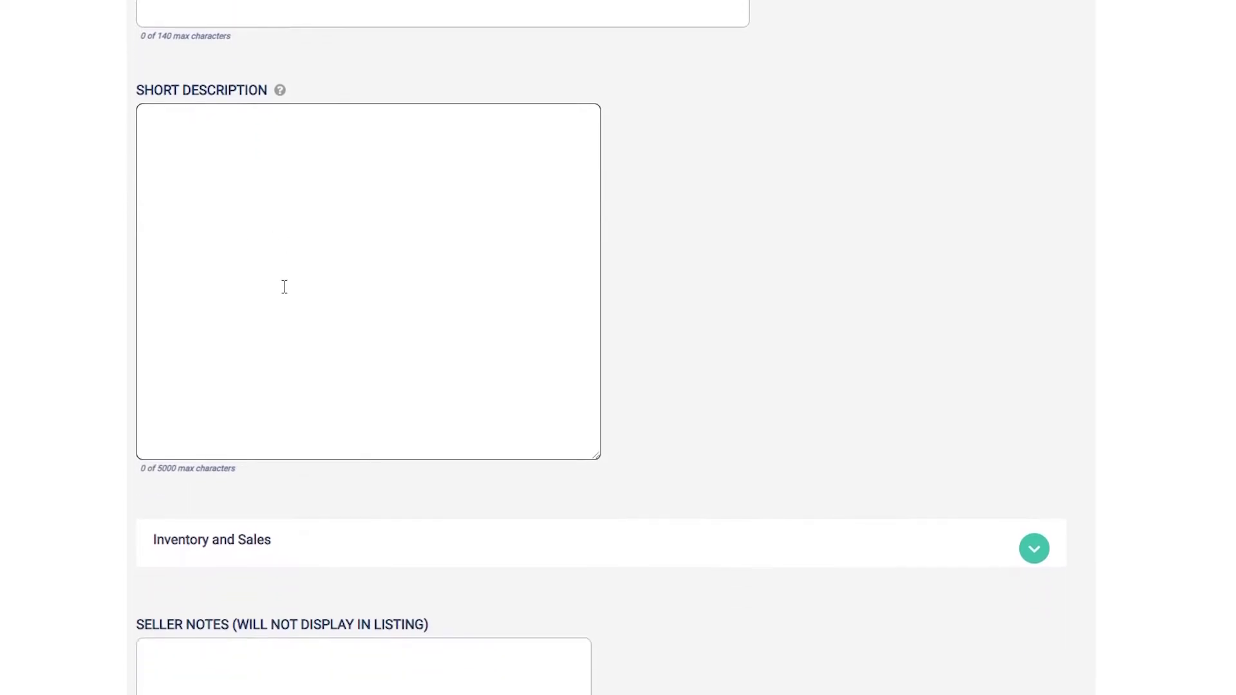
{"action": "scroll", "coordinate": [291, 348], "scroll_direction": "down", "scroll_amount": 2}
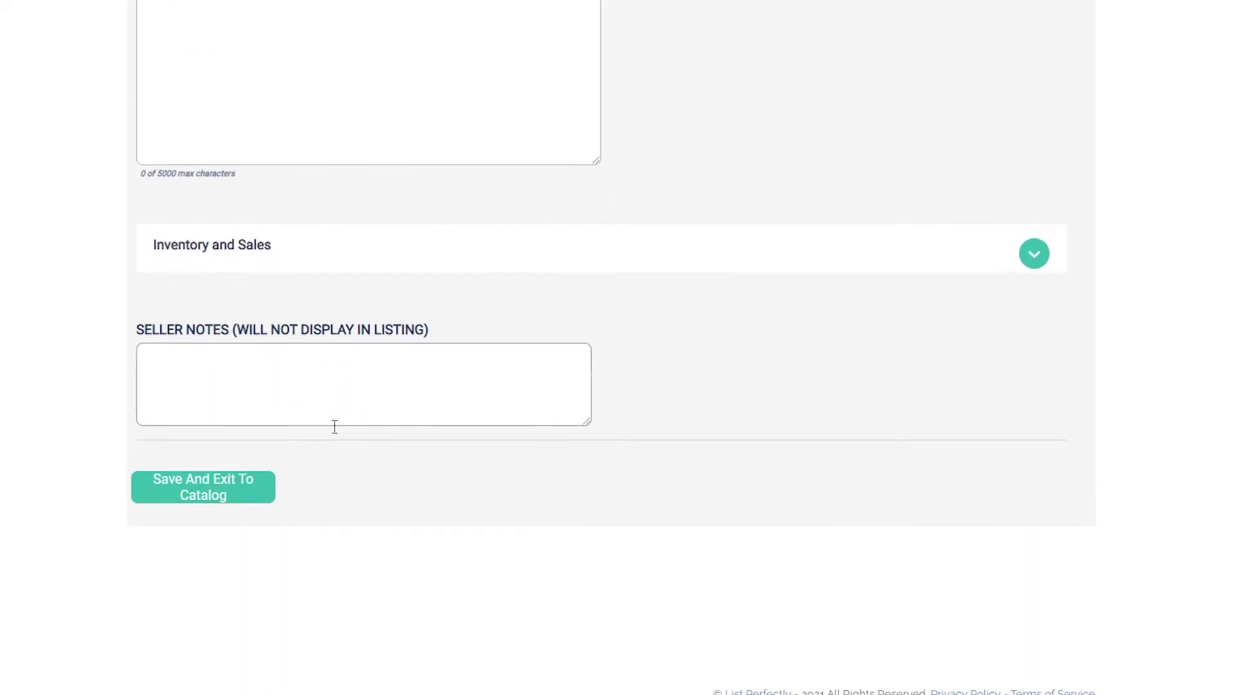
Expand the listing's Inventory and Sales section, examine its marketplace choices and Platform IDs, and collapse it again
{"action": "left_click", "coordinate": [1034, 253]}
{"action": "scroll", "coordinate": [979, 298], "scroll_direction": "down", "scroll_amount": 5}
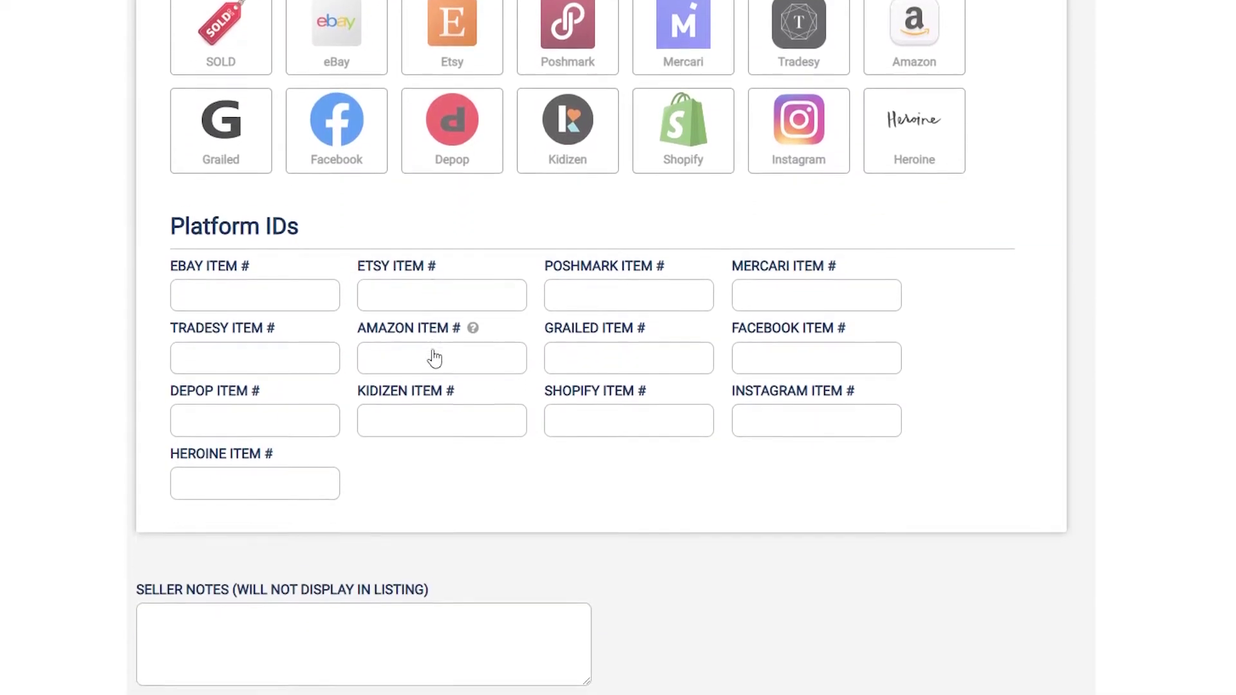
{"action": "scroll", "coordinate": [445, 386], "scroll_direction": "up", "scroll_amount": 4}
{"action": "left_click", "coordinate": [362, 291]}
{"action": "left_click", "coordinate": [358, 288]}
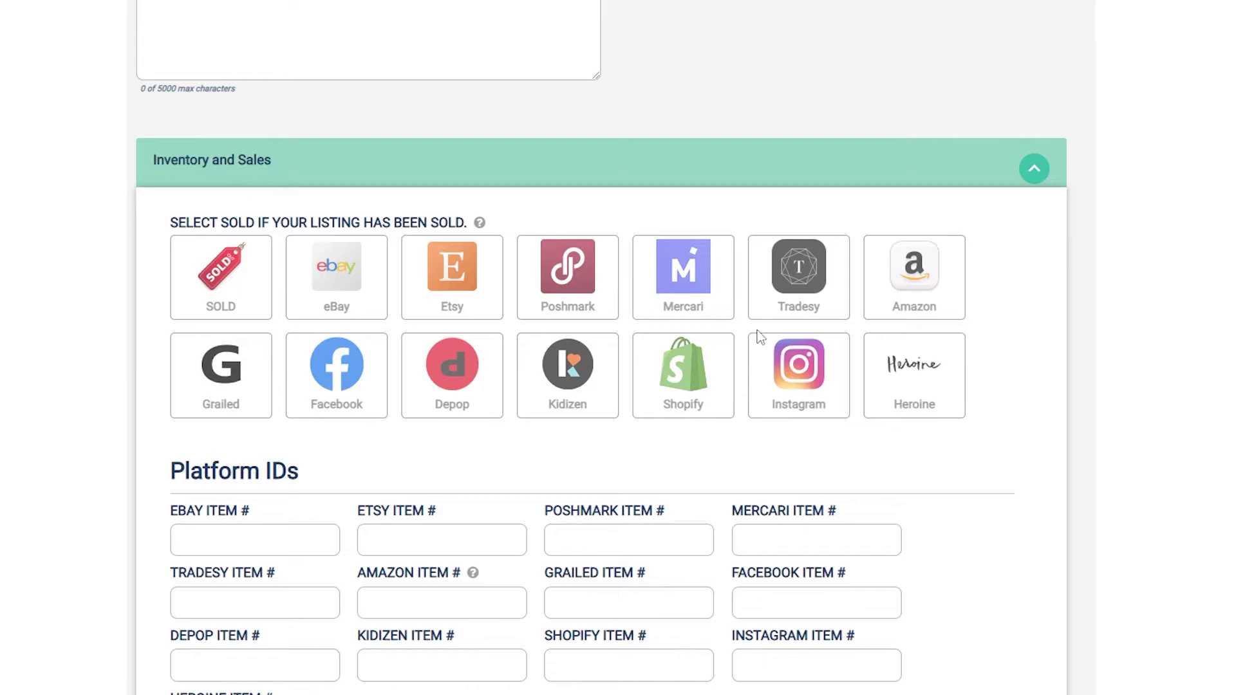
{"action": "left_click", "coordinate": [1058, 169]}
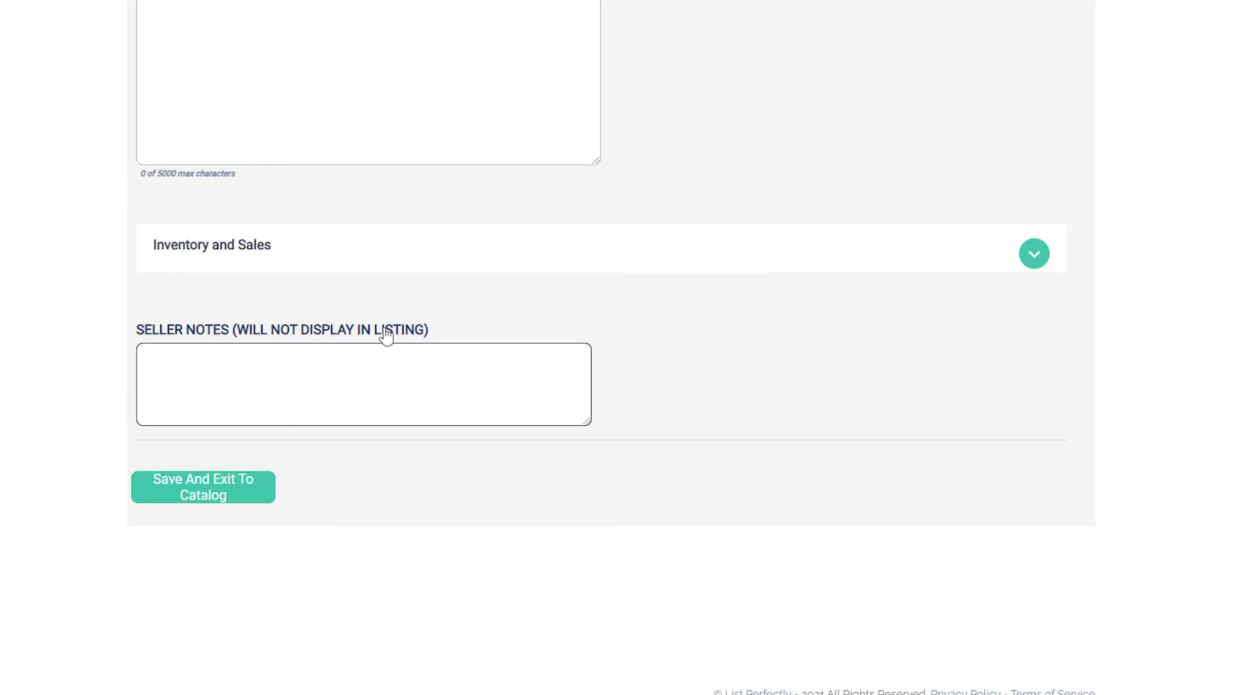
Leave the listing form without saving and return to the Main Menu
{"action": "scroll", "coordinate": [359, 488], "scroll_direction": "up", "scroll_amount": 12}
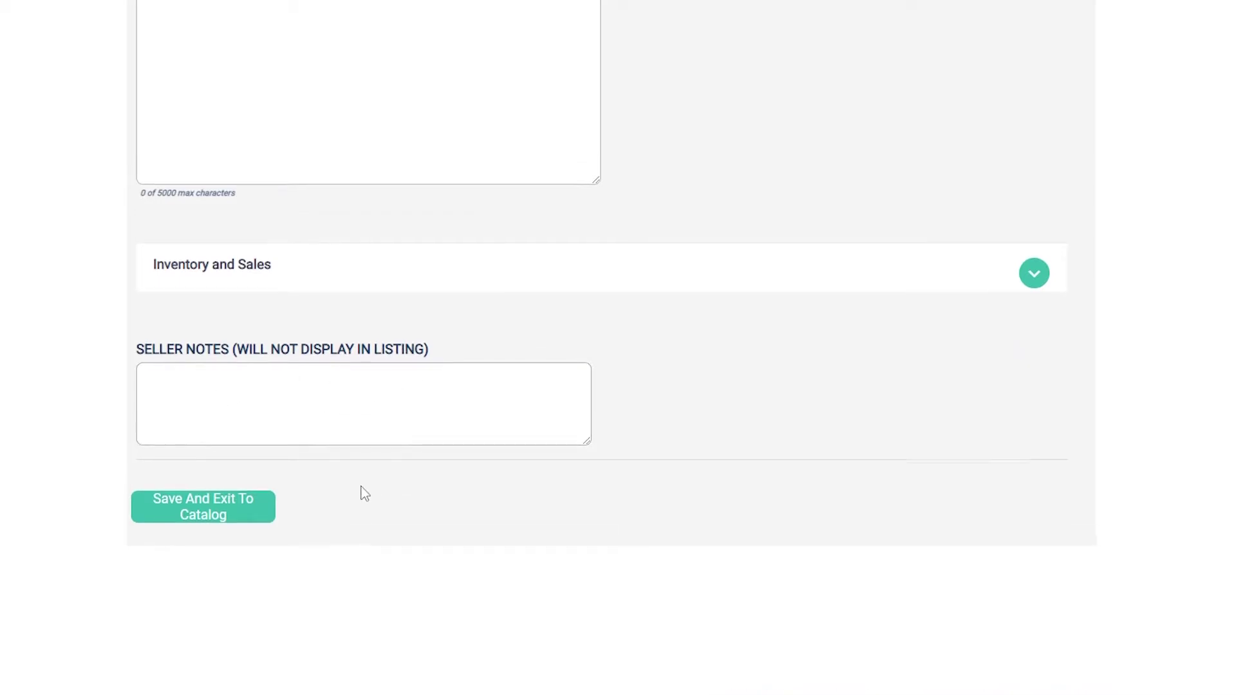
{"action": "key", "text": "alt+Left"}
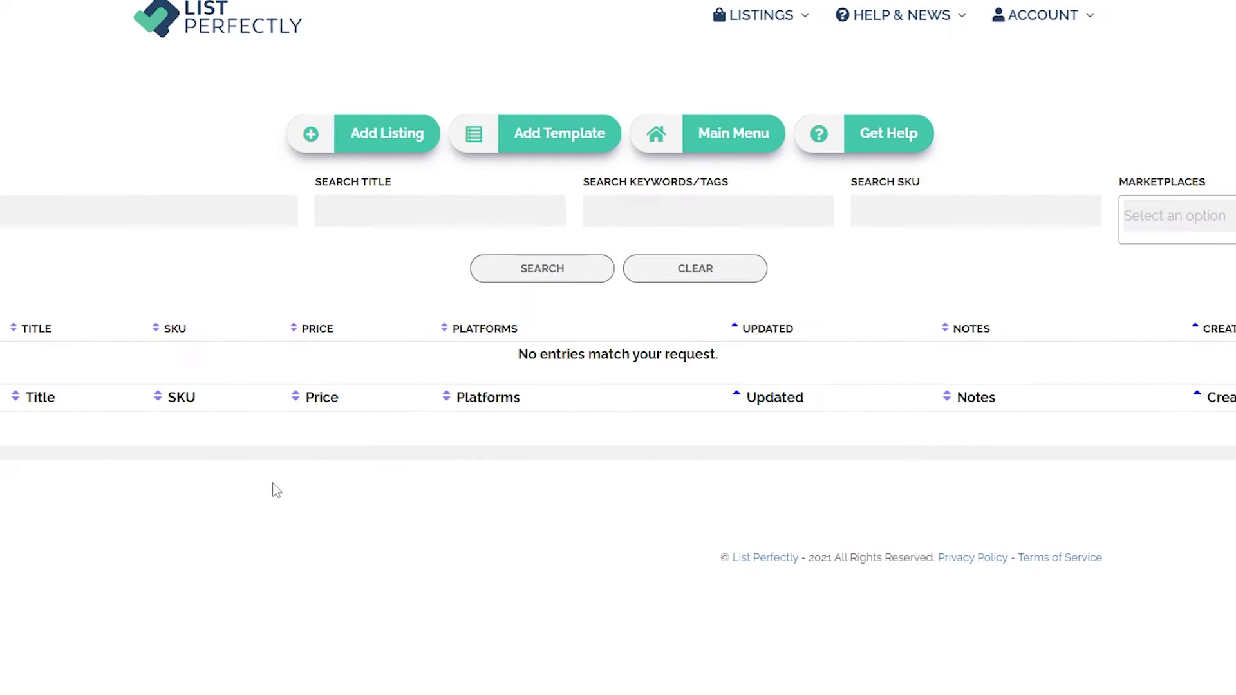
{"action": "key", "text": "alt+Left"}
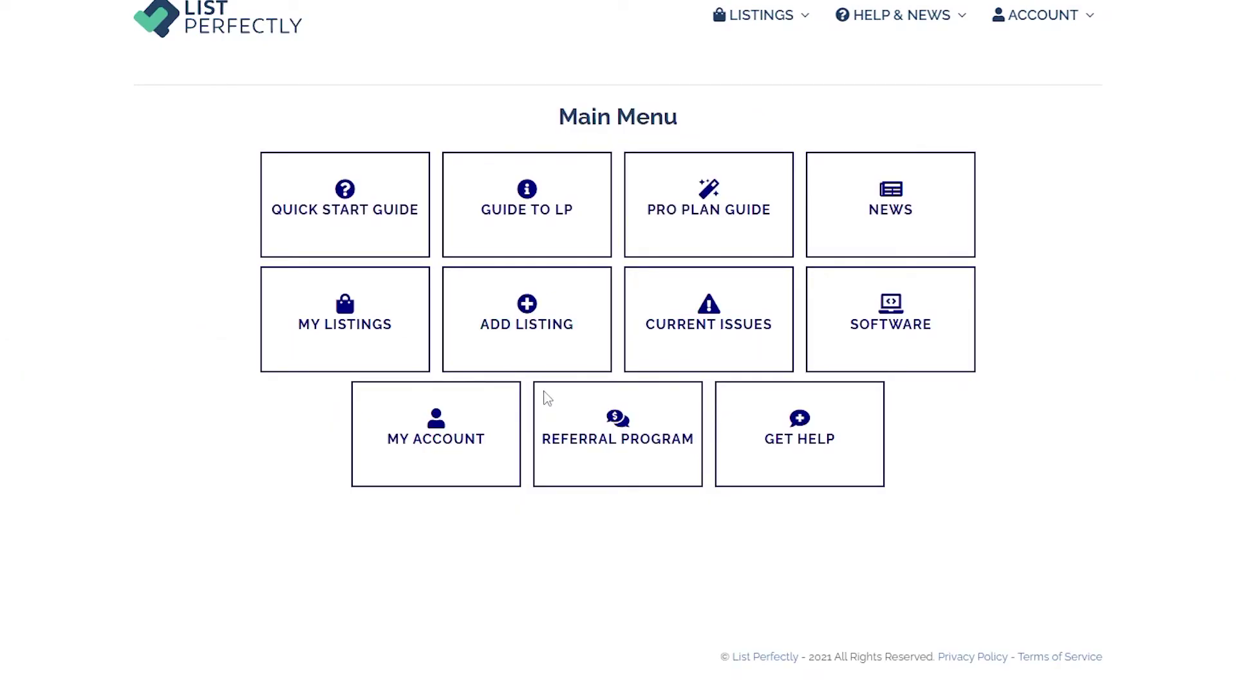
Open a new listing form directly from the Main Menu and look through its fields
{"action": "left_click", "coordinate": [528, 336]}
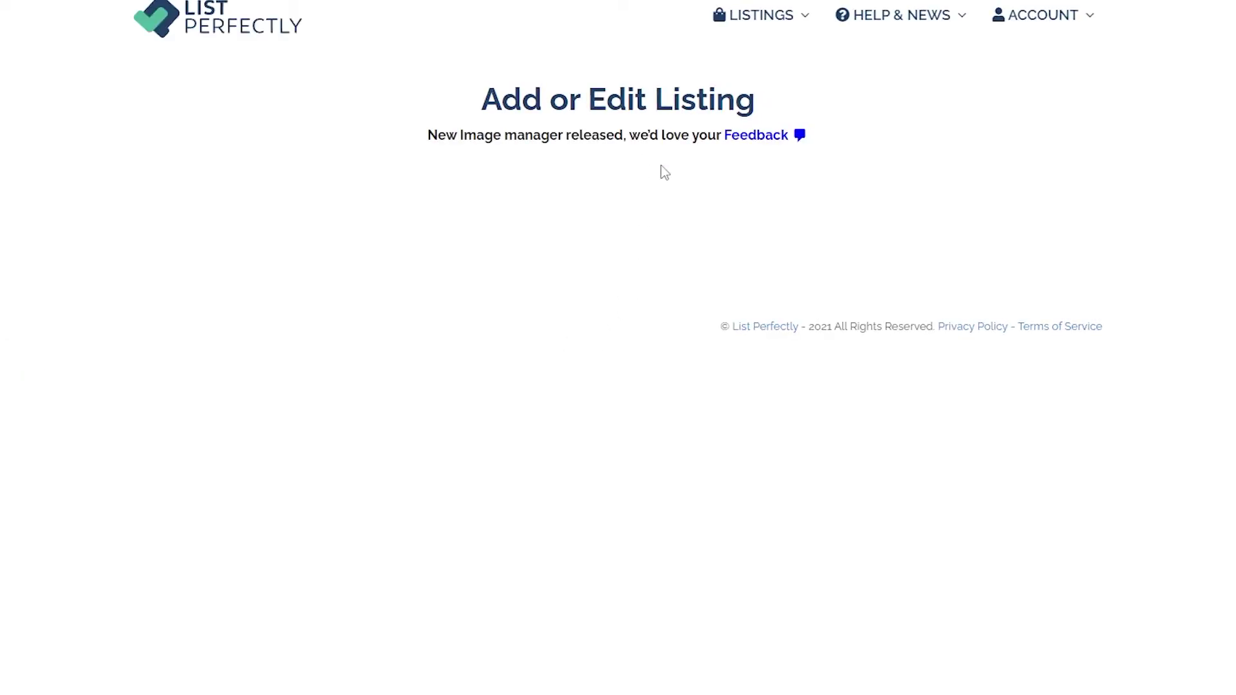
{"action": "scroll", "coordinate": [96, 385], "scroll_direction": "down", "scroll_amount": 10}
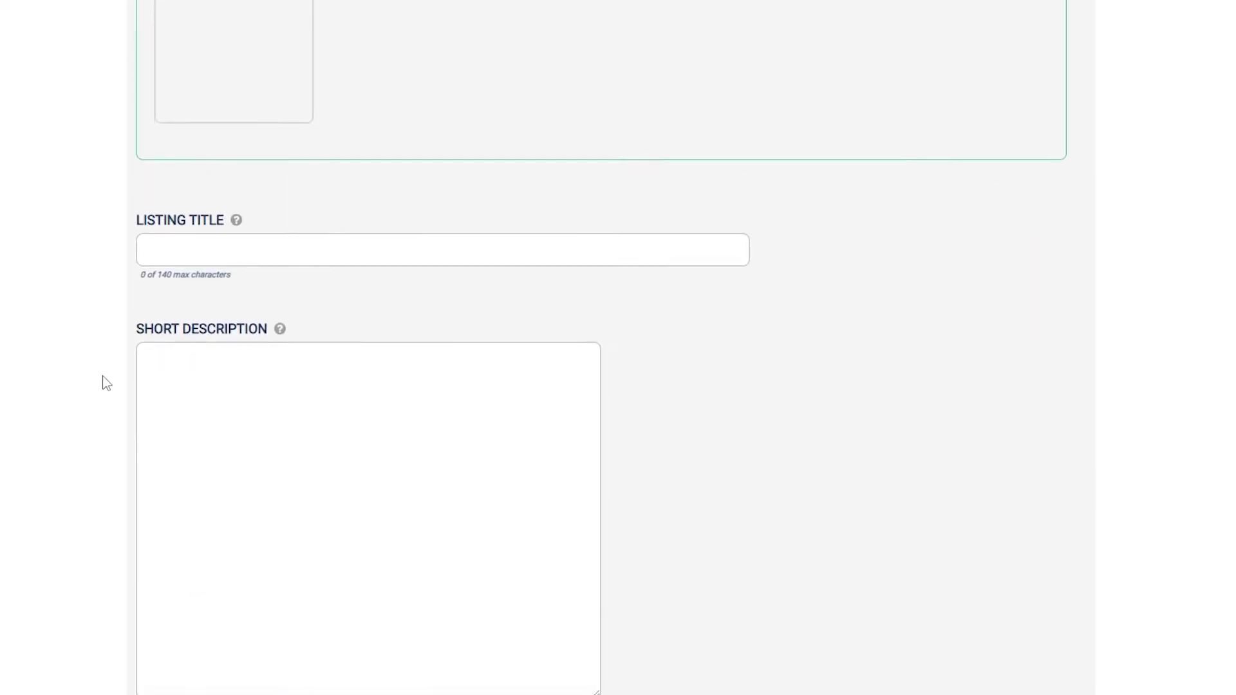
{"action": "scroll", "coordinate": [276, 351], "scroll_direction": "up", "scroll_amount": 10}
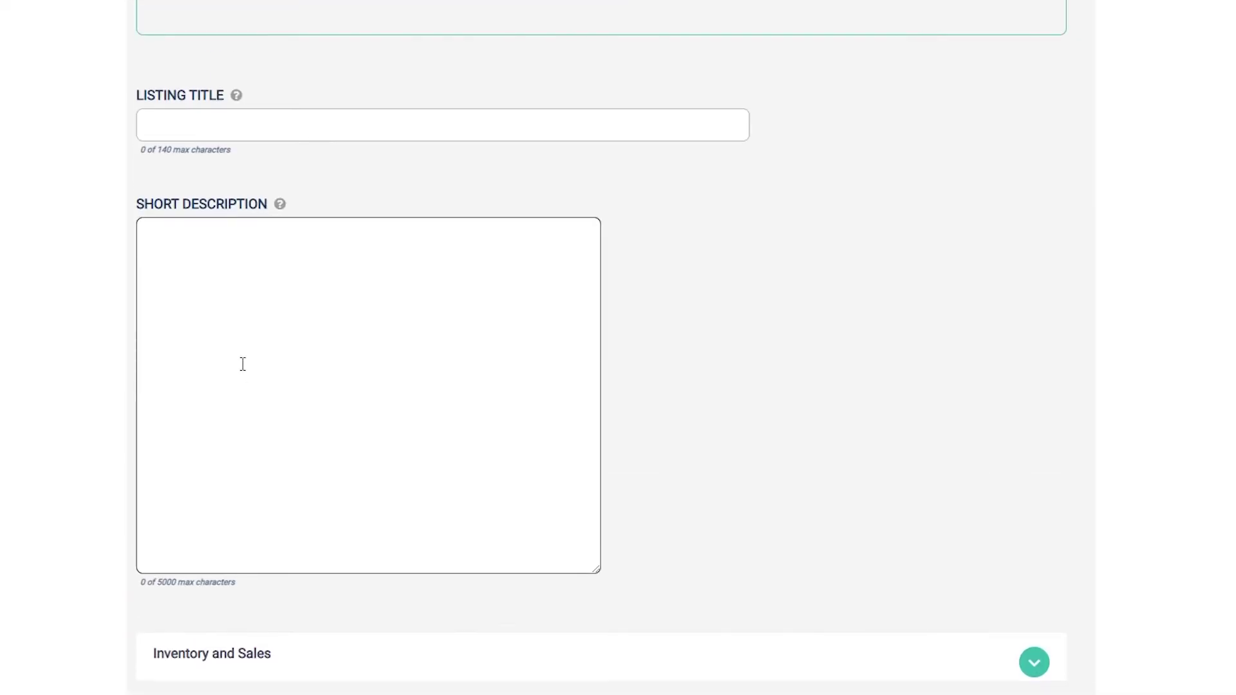
{"action": "scroll", "coordinate": [553, 553], "scroll_direction": "down", "scroll_amount": 10}
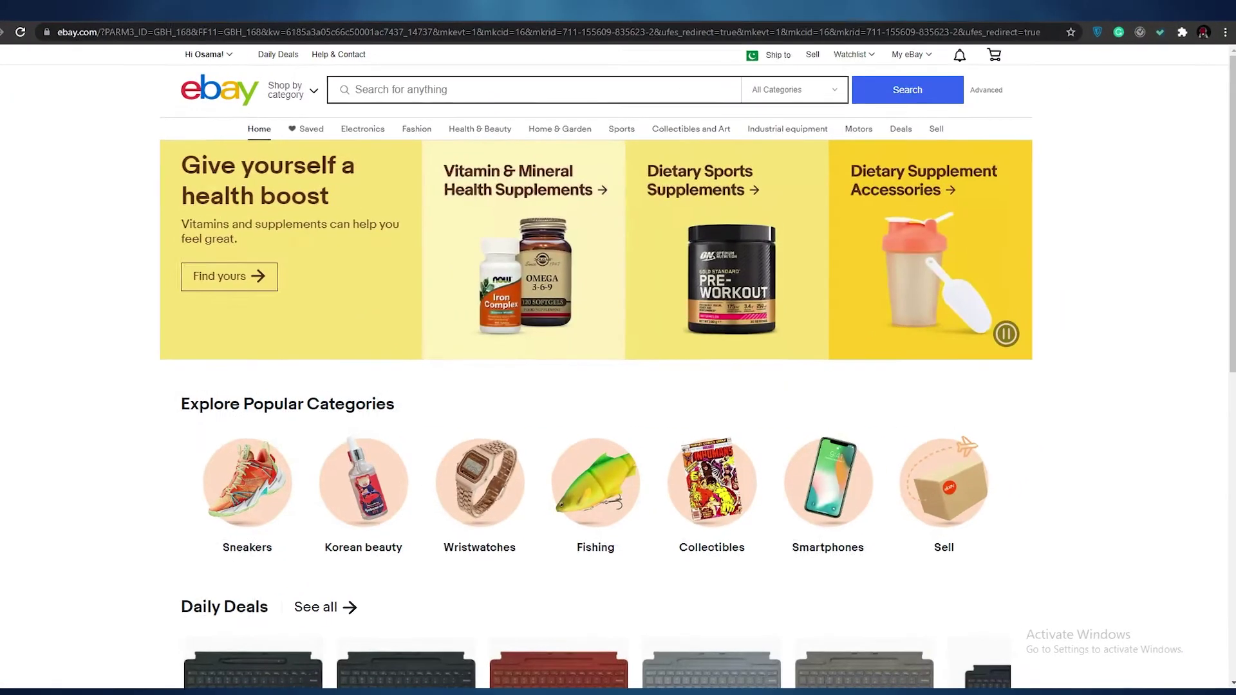
From the eBay page, log in to List Perfectly through its browser extension with the filled-in credentials and Remember Me enabled
{"action": "left_click", "coordinate": [1148, 21]}
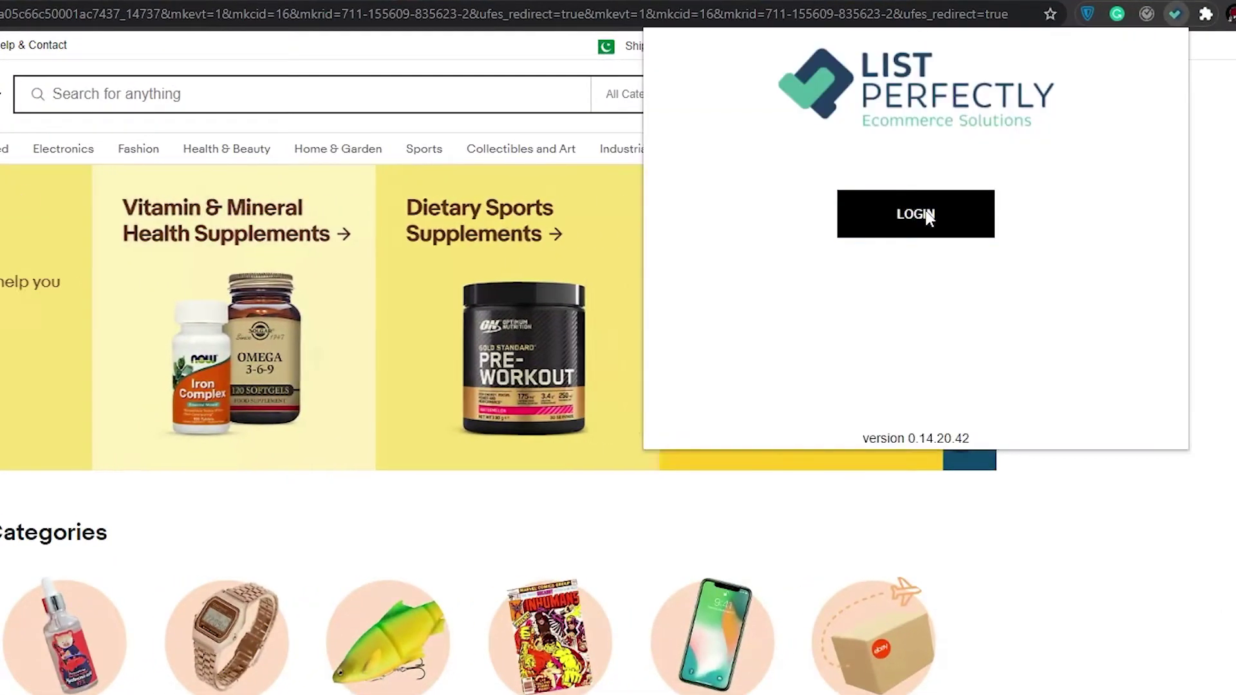
{"action": "left_click", "coordinate": [928, 217]}
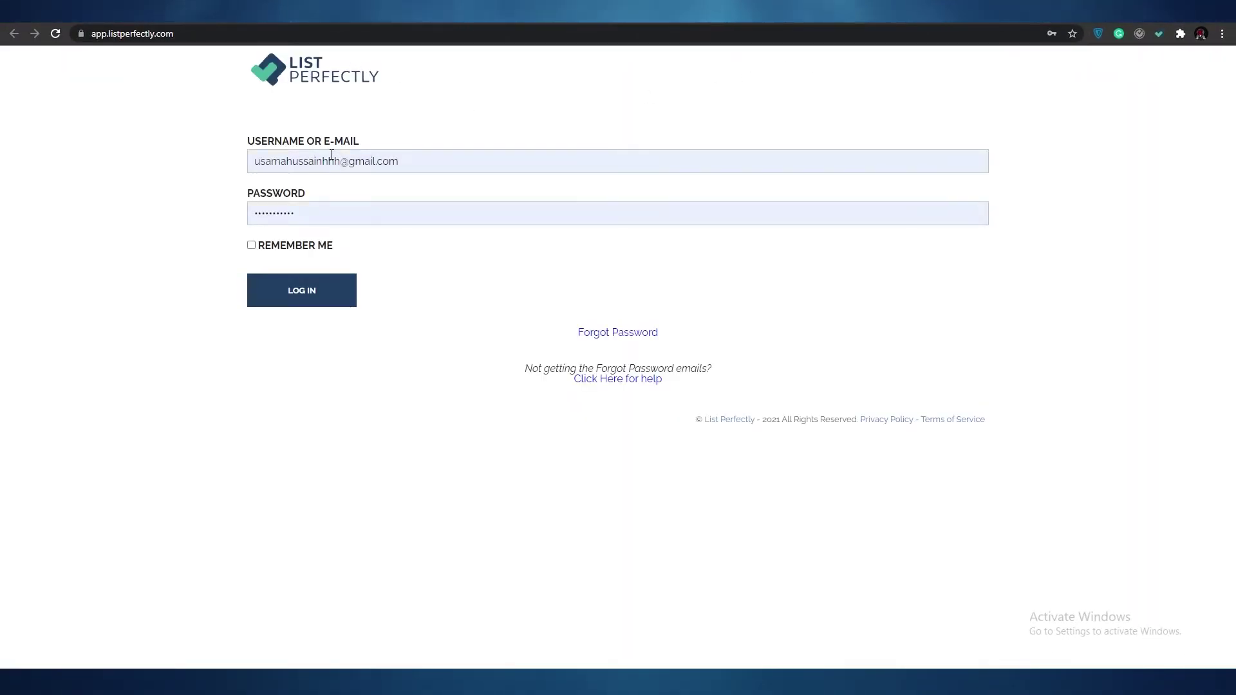
{"action": "left_click", "coordinate": [290, 246]}
{"action": "left_click", "coordinate": [300, 295]}
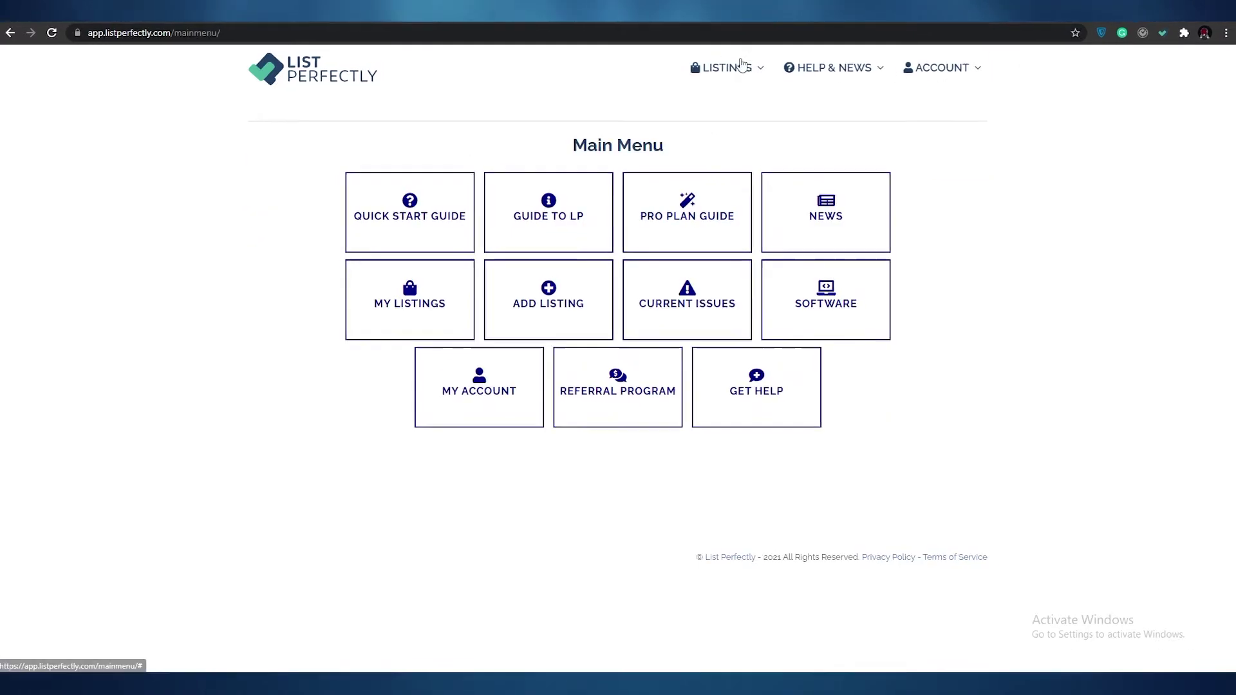
Open a new listing form and select eBay as the marketplace in its Inventory and Sales section
{"action": "left_click", "coordinate": [743, 66]}
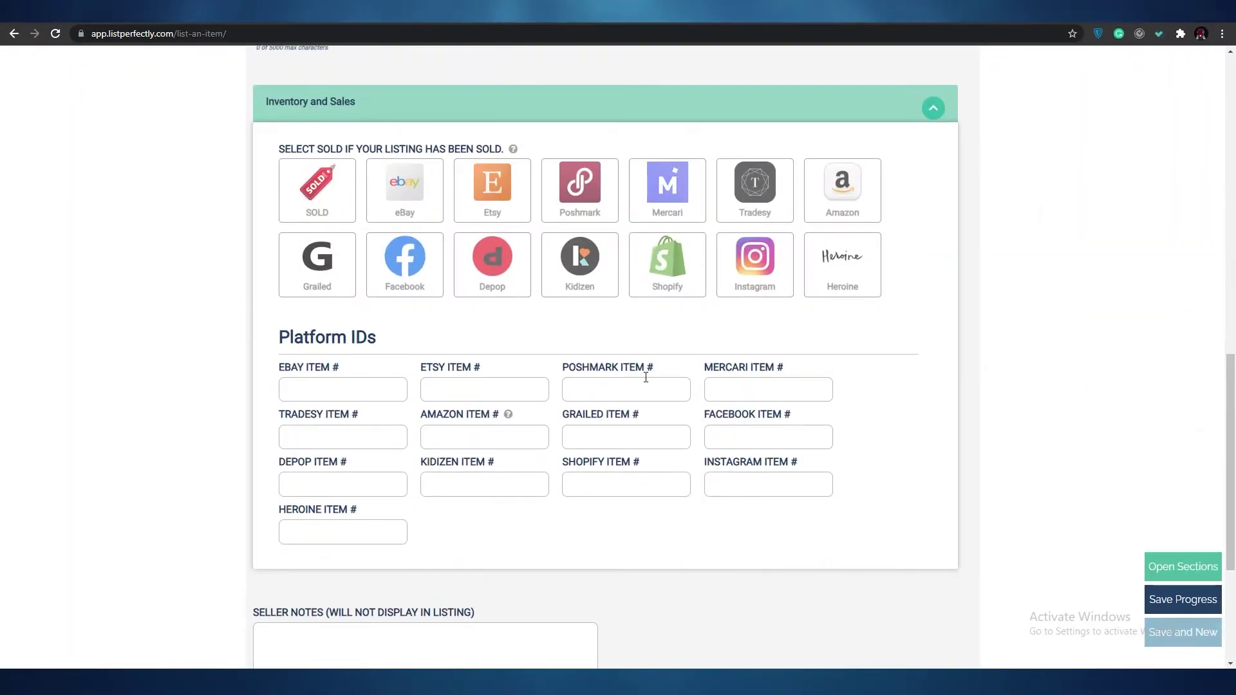
{"action": "scroll", "coordinate": [646, 375], "scroll_direction": "down", "scroll_amount": 2}
{"action": "scroll", "coordinate": [646, 488], "scroll_direction": "up", "scroll_amount": 4}
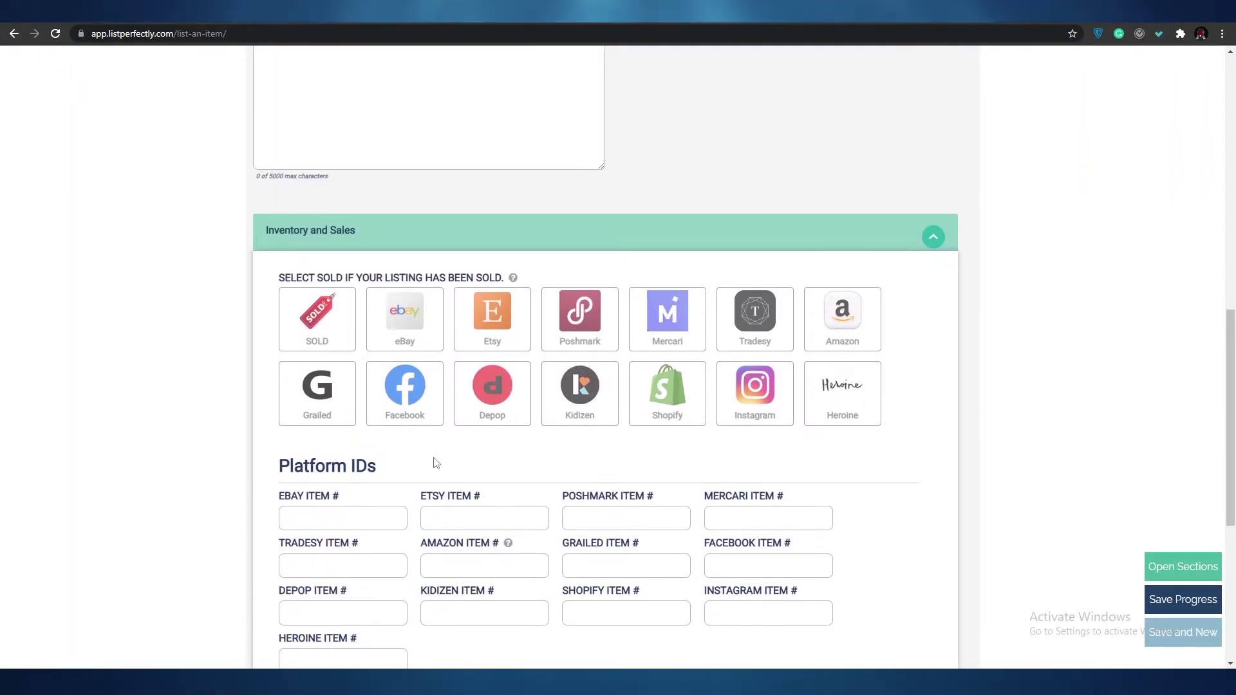
{"action": "left_click", "coordinate": [416, 322]}
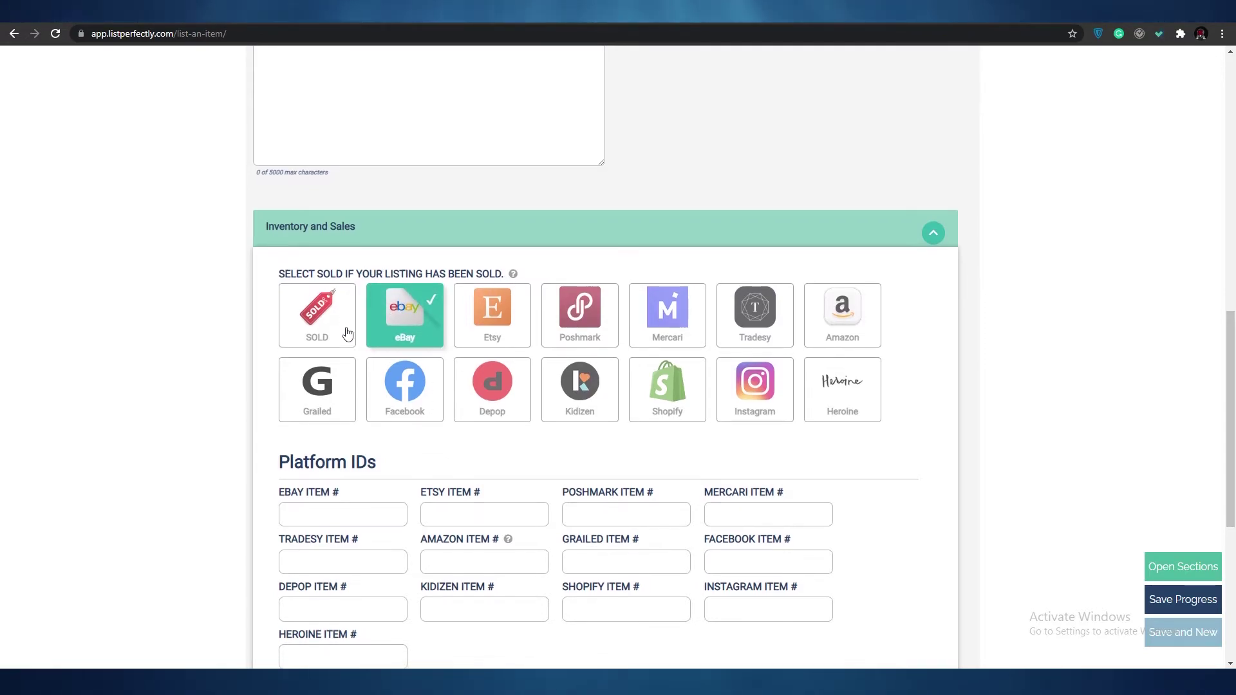
Examine the Platform IDs fields and the seller notes area of the eBay-marked listing form
{"action": "scroll", "coordinate": [445, 332], "scroll_direction": "down", "scroll_amount": 3}
{"action": "scroll", "coordinate": [415, 379], "scroll_direction": "up", "scroll_amount": 2}
{"action": "scroll", "coordinate": [416, 412], "scroll_direction": "down", "scroll_amount": 1}
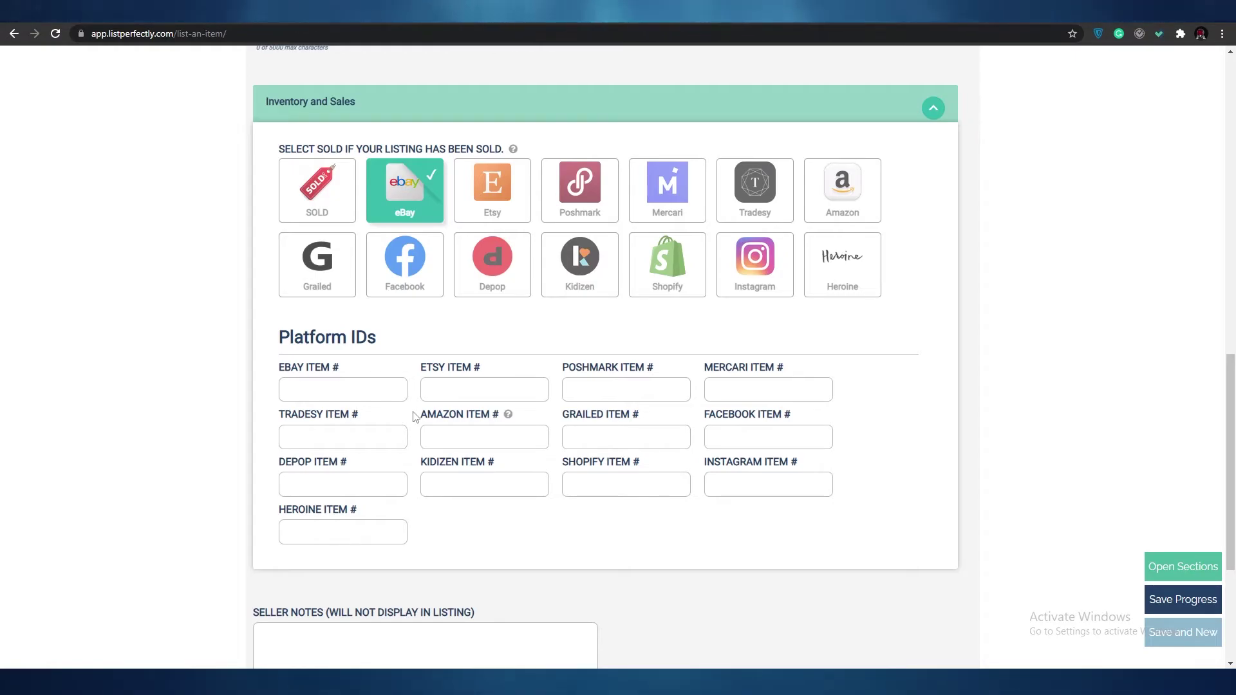
{"action": "scroll", "coordinate": [471, 353], "scroll_direction": "up", "scroll_amount": 3}
{"action": "scroll", "coordinate": [441, 417], "scroll_direction": "down", "scroll_amount": 4}
{"action": "scroll", "coordinate": [440, 417], "scroll_direction": "down", "scroll_amount": 1}
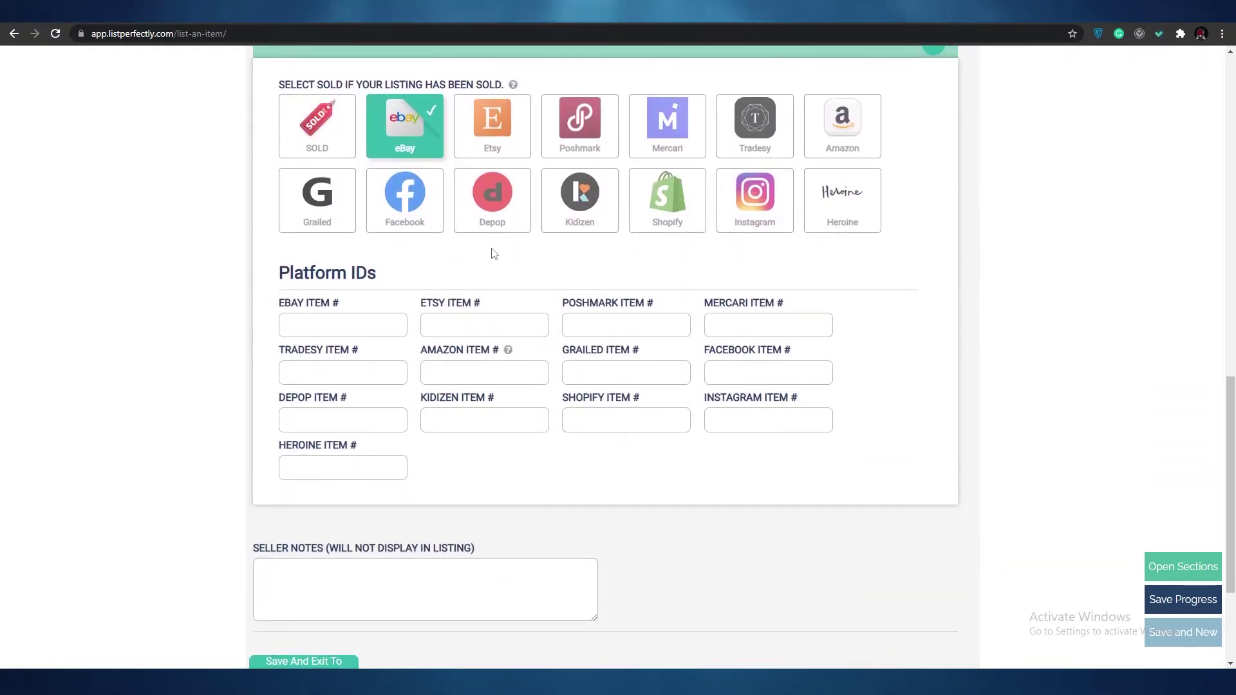
Switch to the eBay home page and open the black $179.99 keyboard listing from the Daily Deals
{"action": "left_click", "coordinate": [410, 127]}
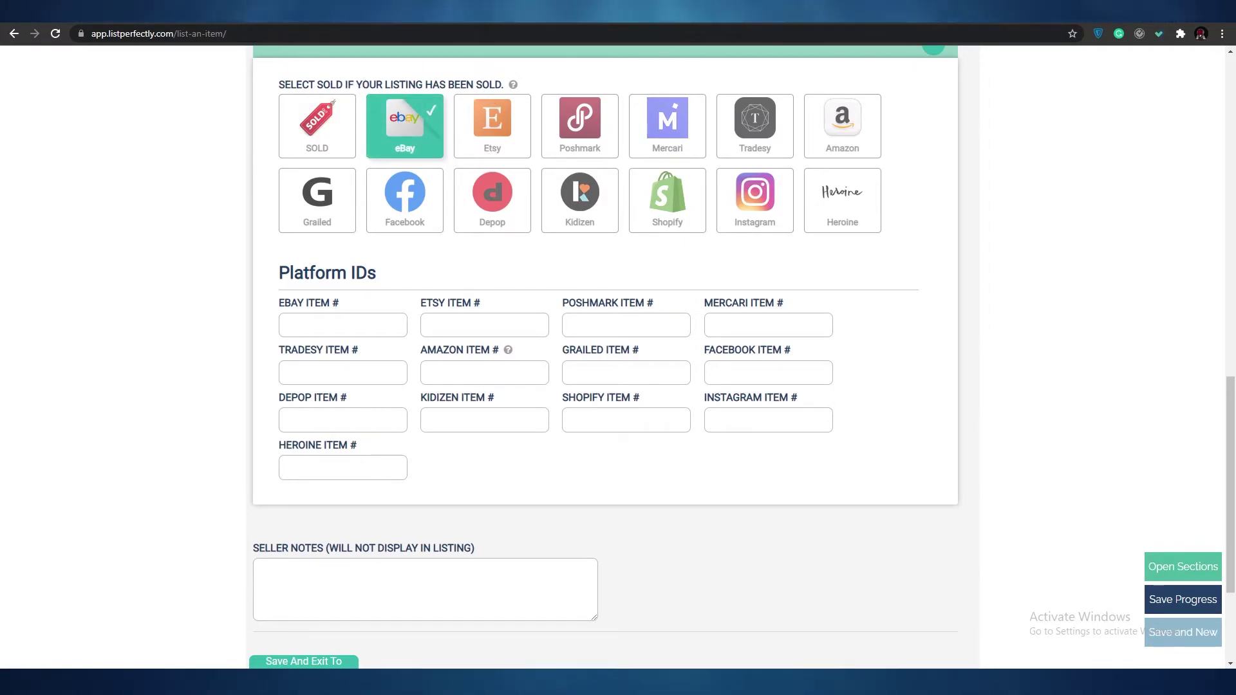
{"action": "key", "text": "ctrl+Tab"}
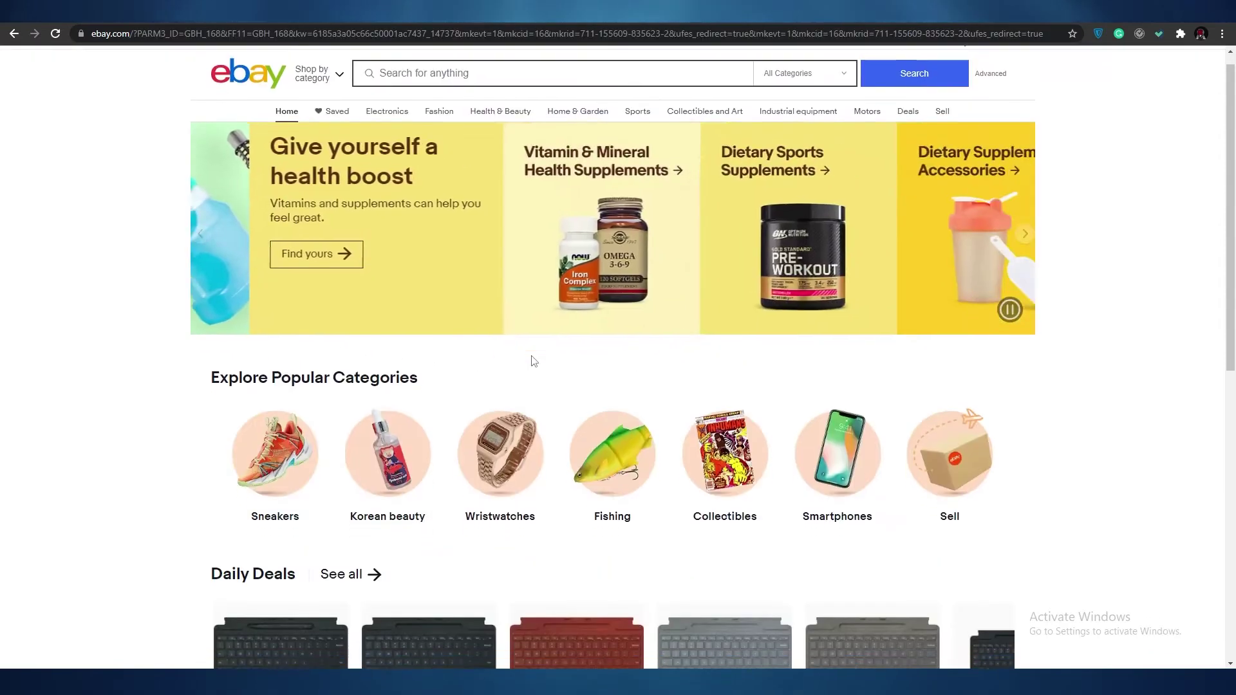
{"action": "scroll", "coordinate": [530, 359], "scroll_direction": "down", "scroll_amount": 9}
{"action": "scroll", "coordinate": [546, 359], "scroll_direction": "up", "scroll_amount": 5}
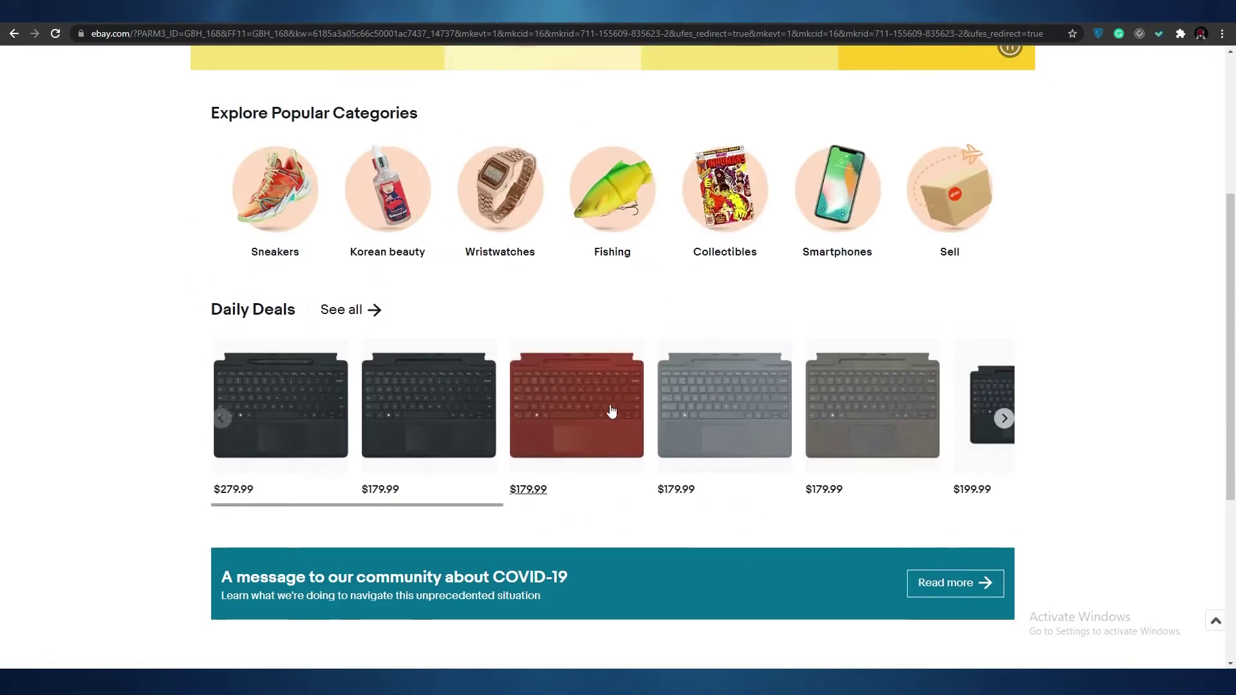
{"action": "left_click", "coordinate": [415, 405]}
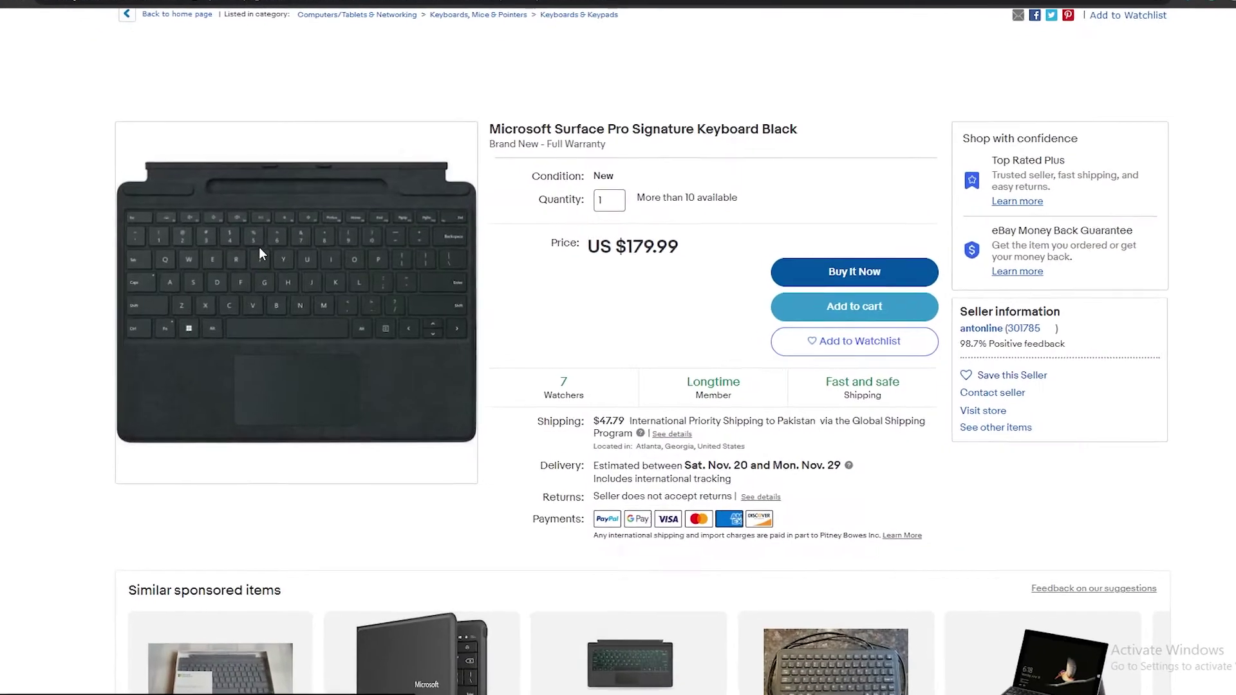
Save the Microsoft Surface Pro keyboard's product photo to the computer as the JPEG image s-l500
{"action": "right_click", "coordinate": [283, 252]}
{"action": "left_click", "coordinate": [333, 283]}
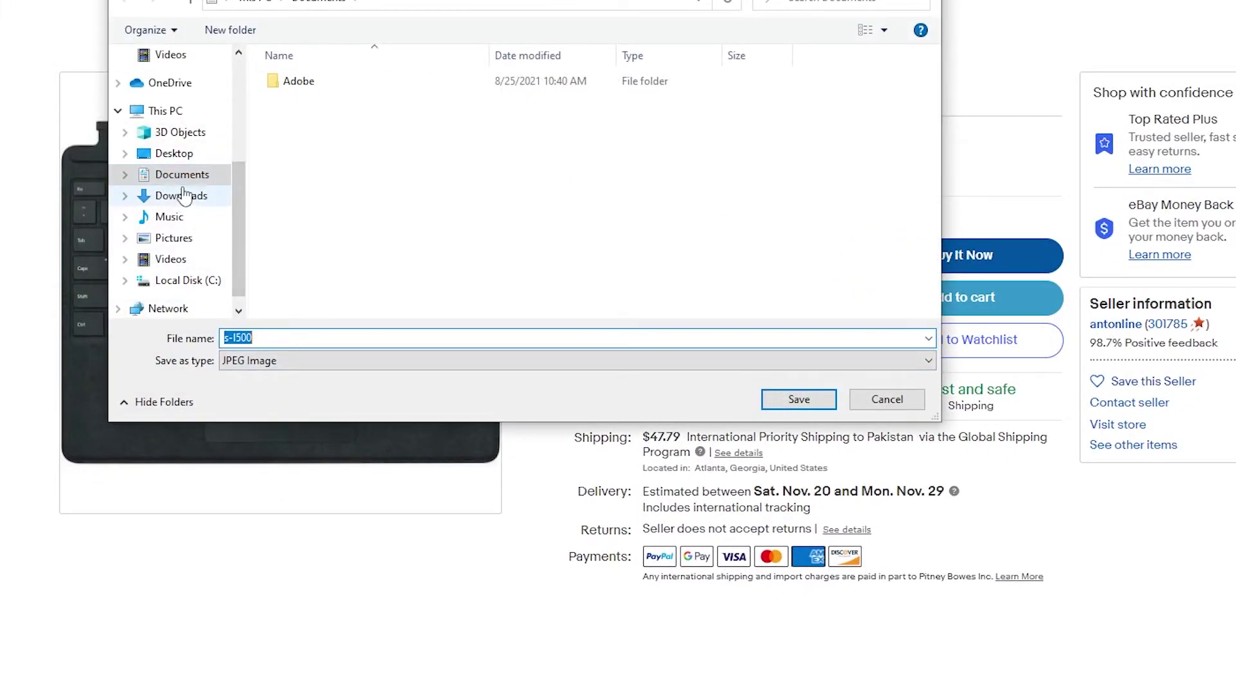
{"action": "scroll", "coordinate": [196, 219], "scroll_direction": "down", "scroll_amount": 1}
{"action": "scroll", "coordinate": [177, 248], "scroll_direction": "up", "scroll_amount": 1}
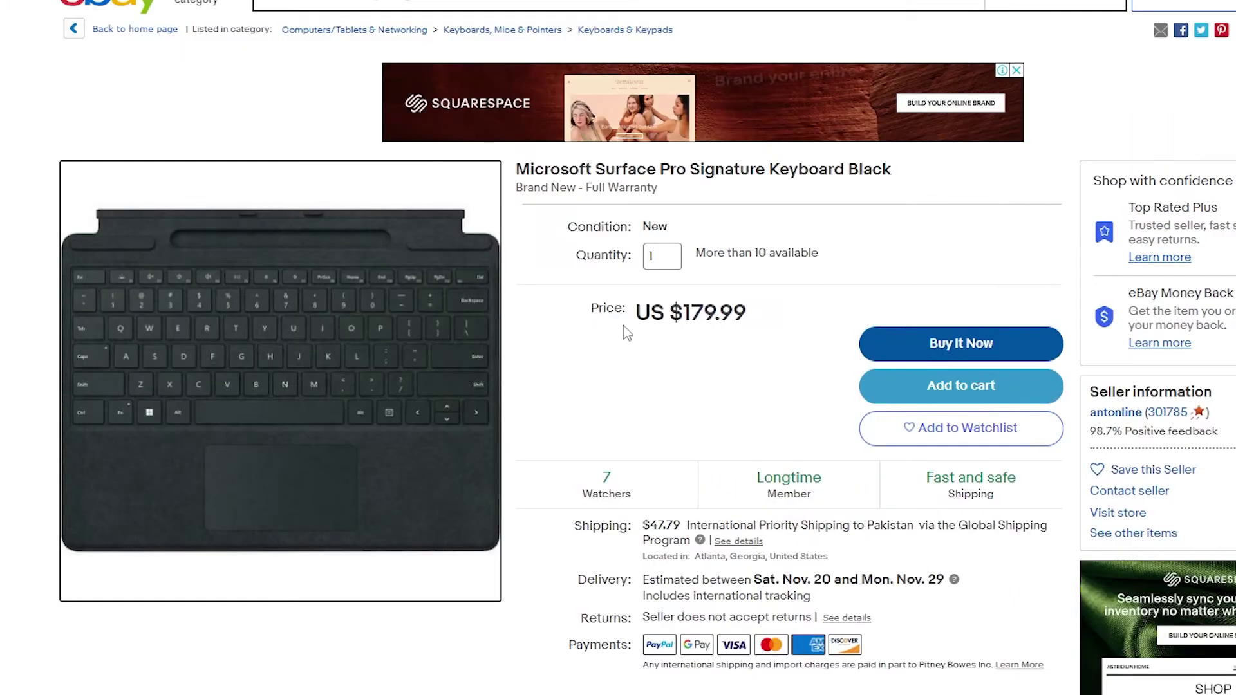
{"action": "scroll", "coordinate": [644, 335], "scroll_direction": "down", "scroll_amount": 4}
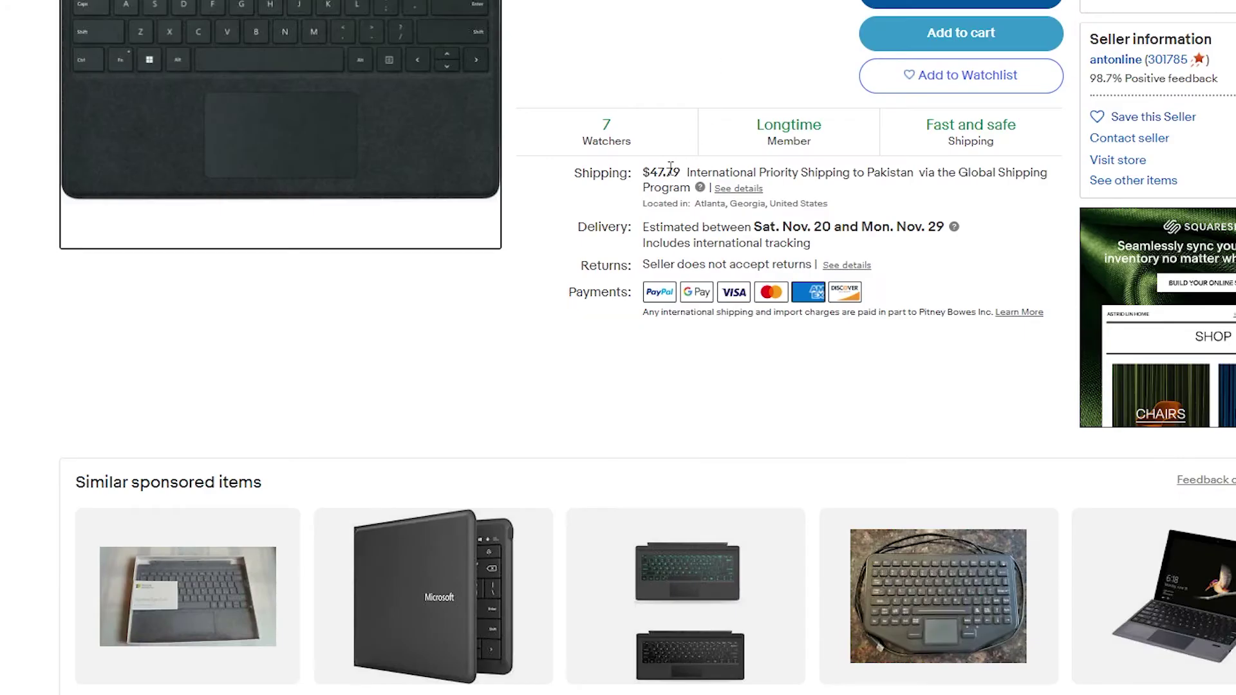
{"action": "scroll", "coordinate": [667, 193], "scroll_direction": "up", "scroll_amount": 5}
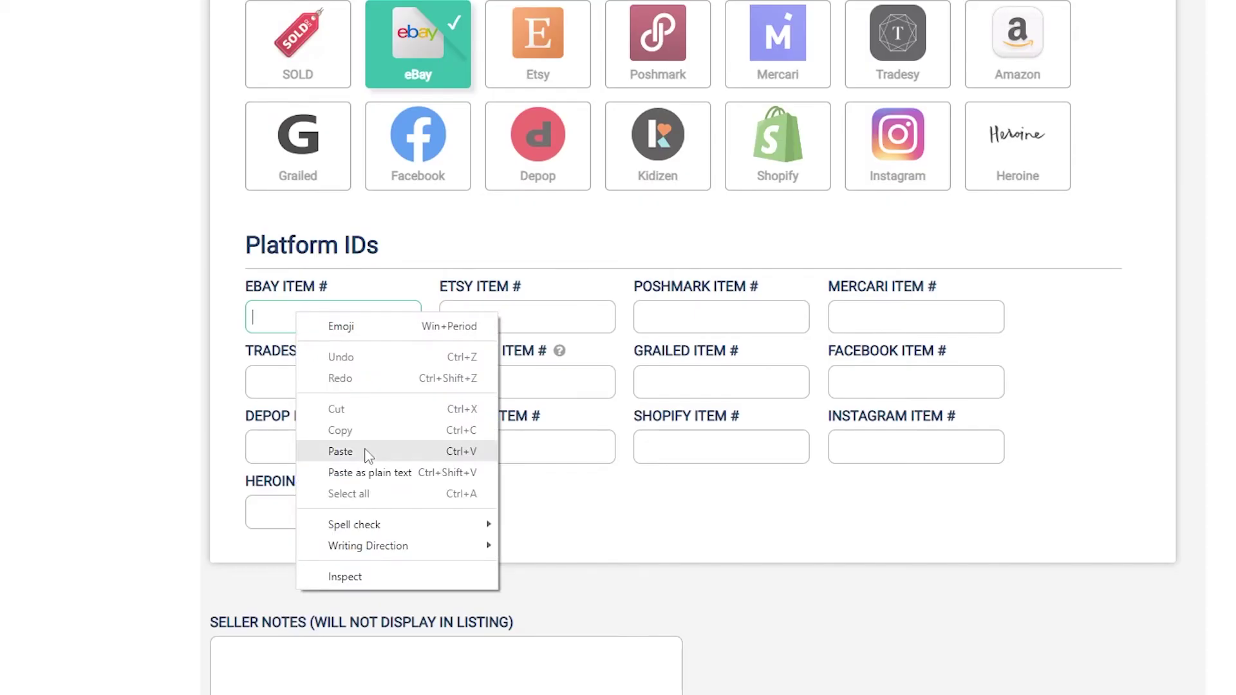
{"action": "left_click", "coordinate": [334, 446]}
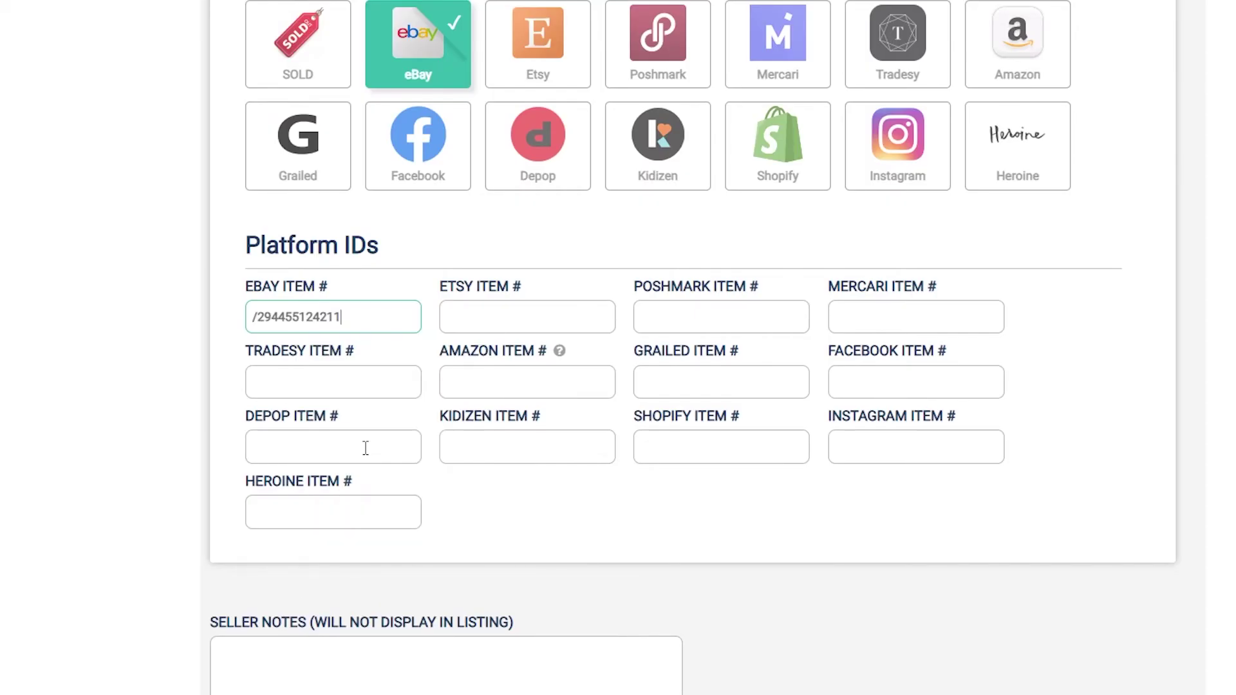
{"action": "scroll", "coordinate": [515, 297], "scroll_direction": "down", "scroll_amount": 4}
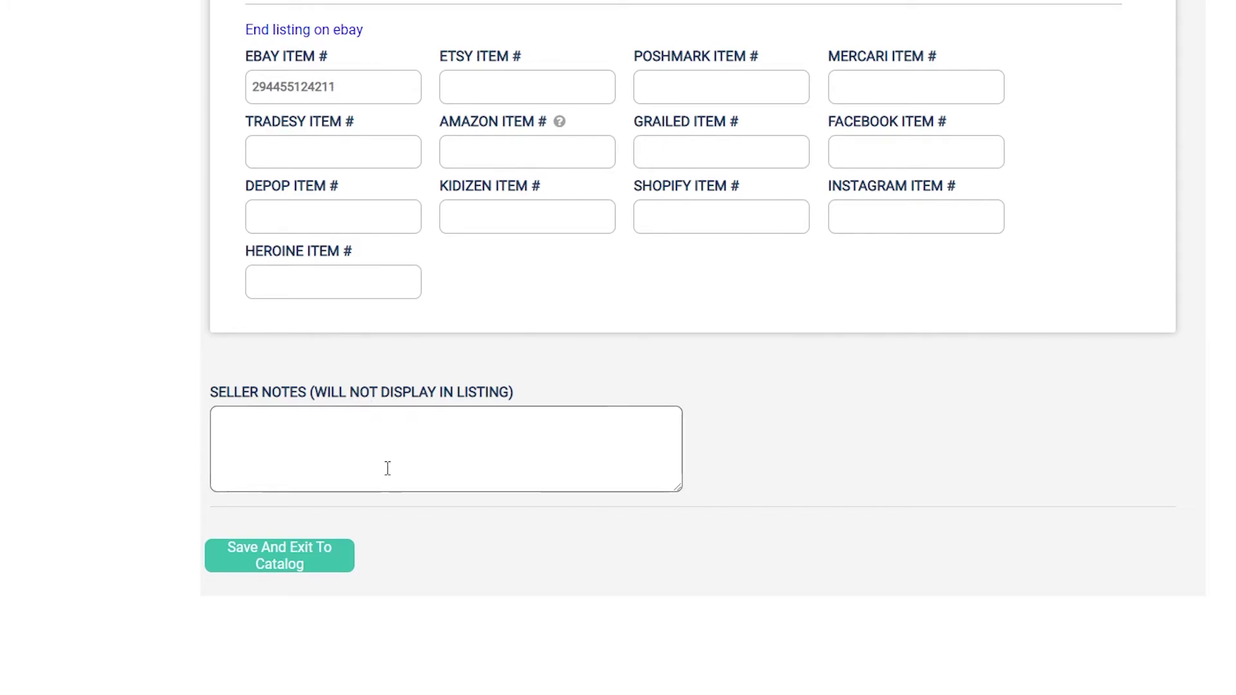
Review the listing form with its eBay item number filled in, then save it and exit to the catalog
{"action": "scroll", "coordinate": [386, 470], "scroll_direction": "up", "scroll_amount": 7}
{"action": "scroll", "coordinate": [412, 505], "scroll_direction": "down", "scroll_amount": 1}
{"action": "scroll", "coordinate": [412, 502], "scroll_direction": "down", "scroll_amount": 5}
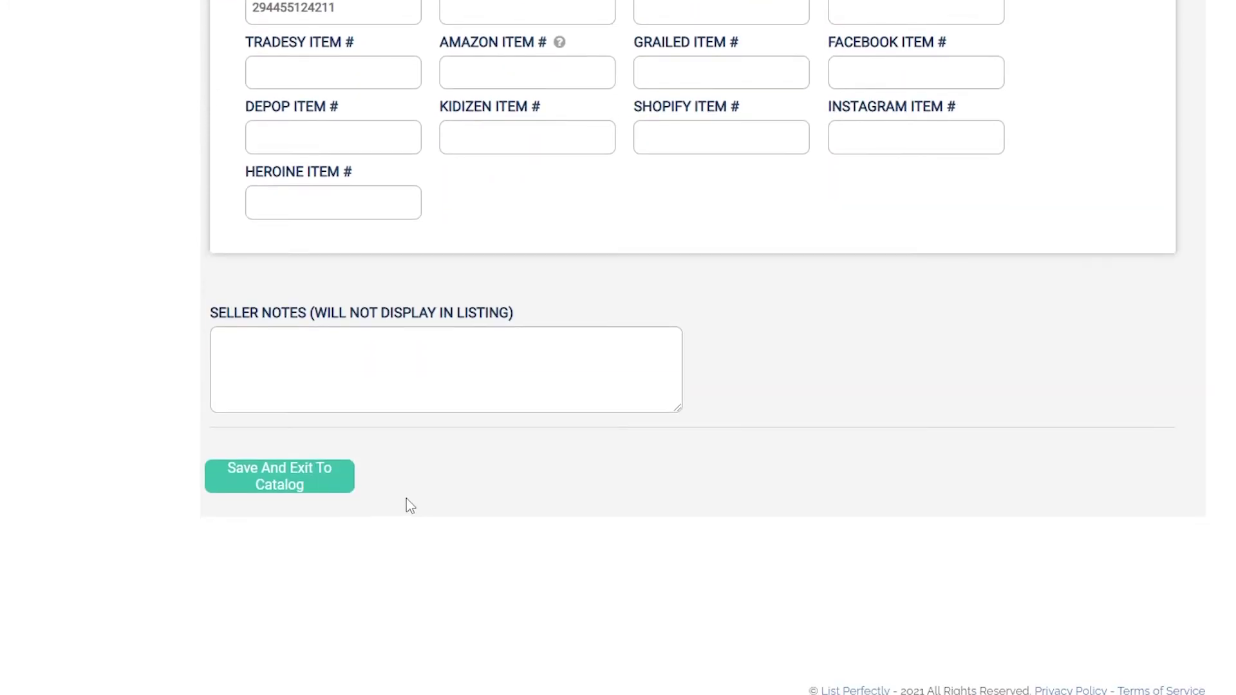
{"action": "left_click", "coordinate": [315, 479]}
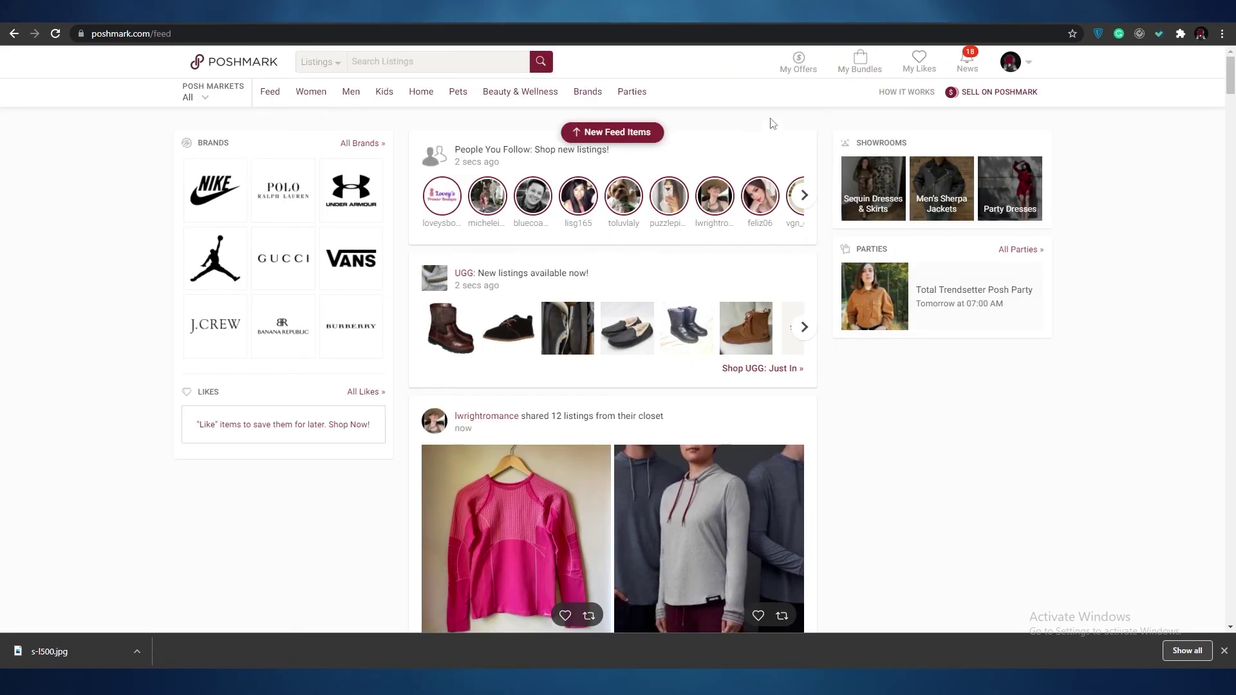
Switch from the Poshmark feed to the eBay keyboard listing and look over its product details
{"action": "scroll", "coordinate": [891, 414], "scroll_direction": "down", "scroll_amount": 5}
{"action": "scroll", "coordinate": [815, 335], "scroll_direction": "down", "scroll_amount": 4}
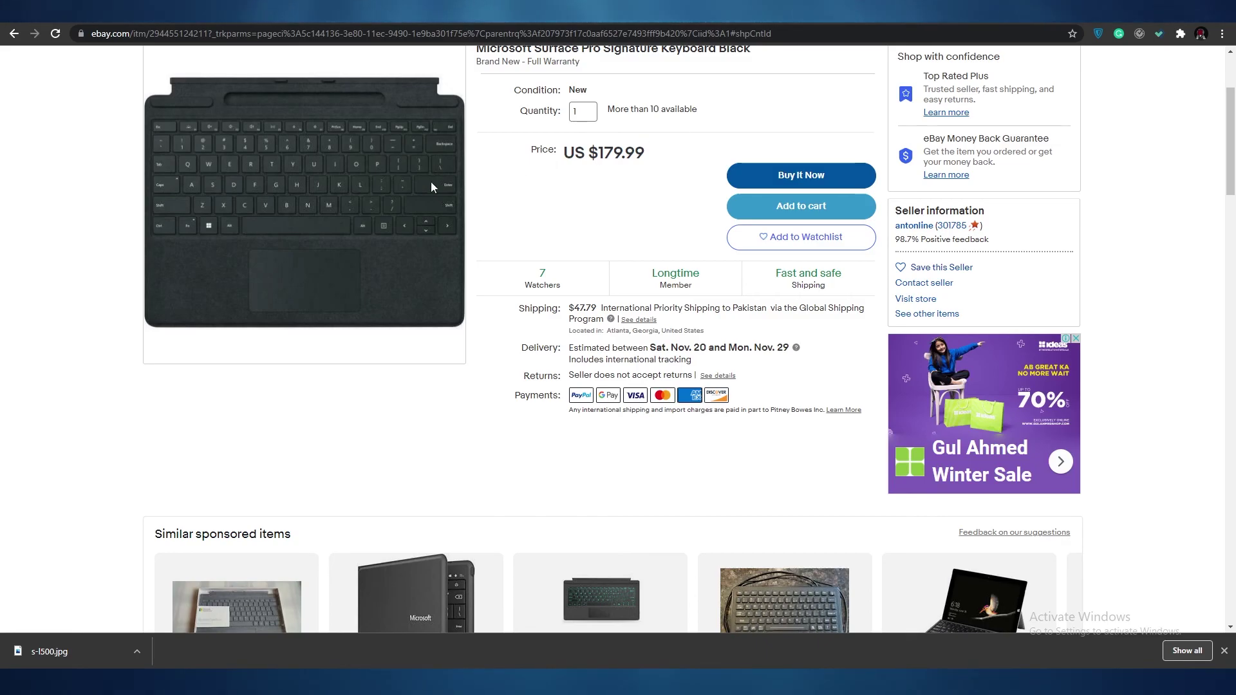
{"action": "scroll", "coordinate": [496, 331], "scroll_direction": "up", "scroll_amount": 3}
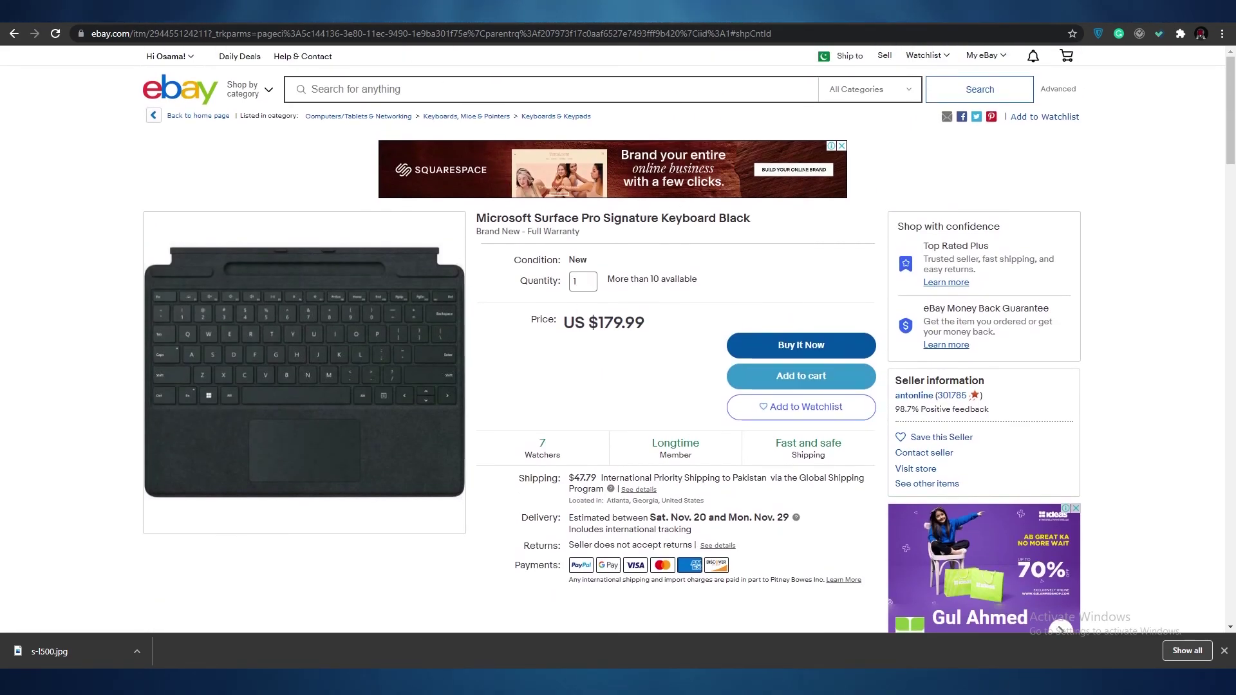